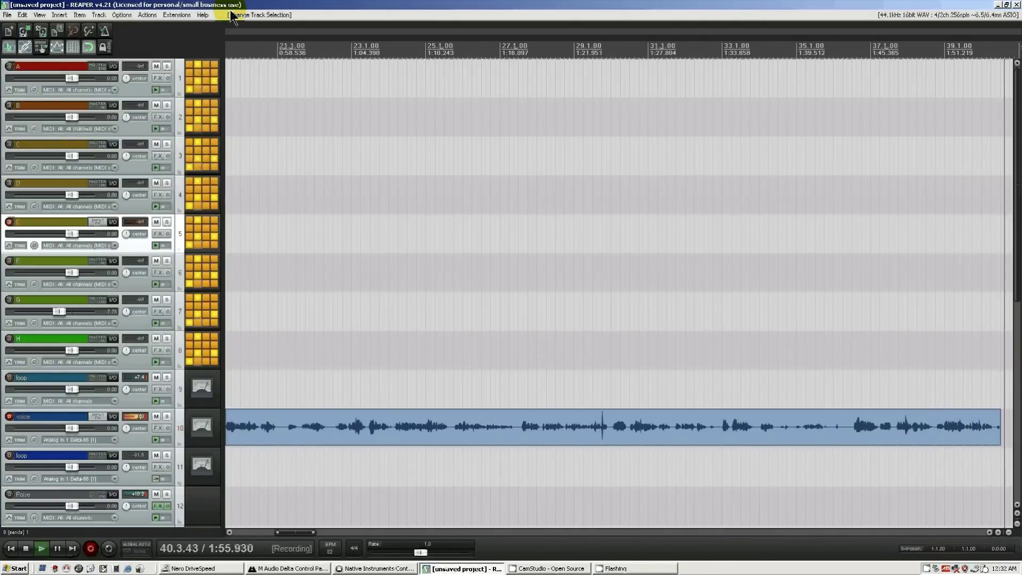
Check the recent actions list, move the play position further along the timeline, then stop recording.
{"action": "left_click", "coordinate": [145, 16]}
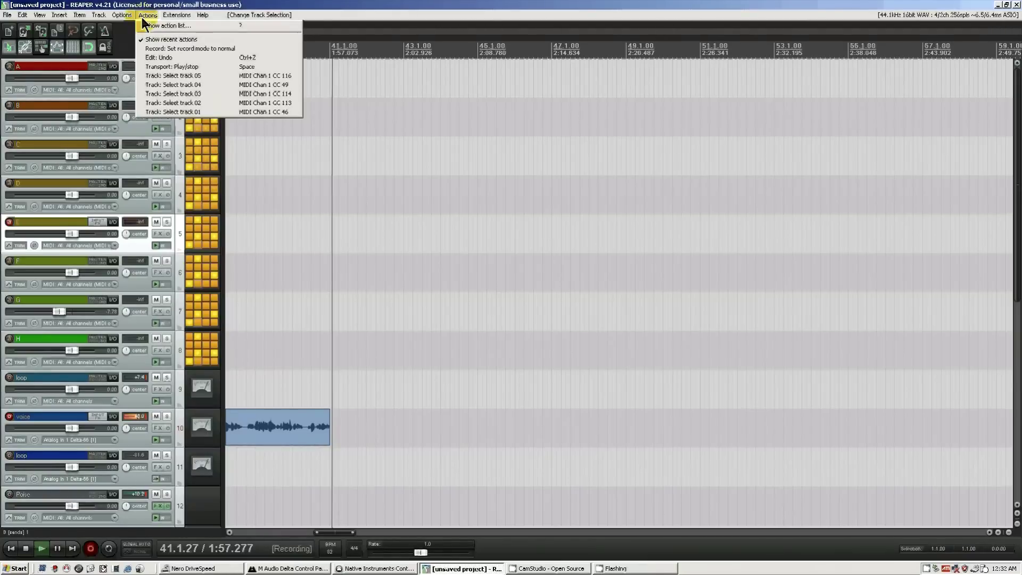
{"action": "left_click", "coordinate": [144, 17]}
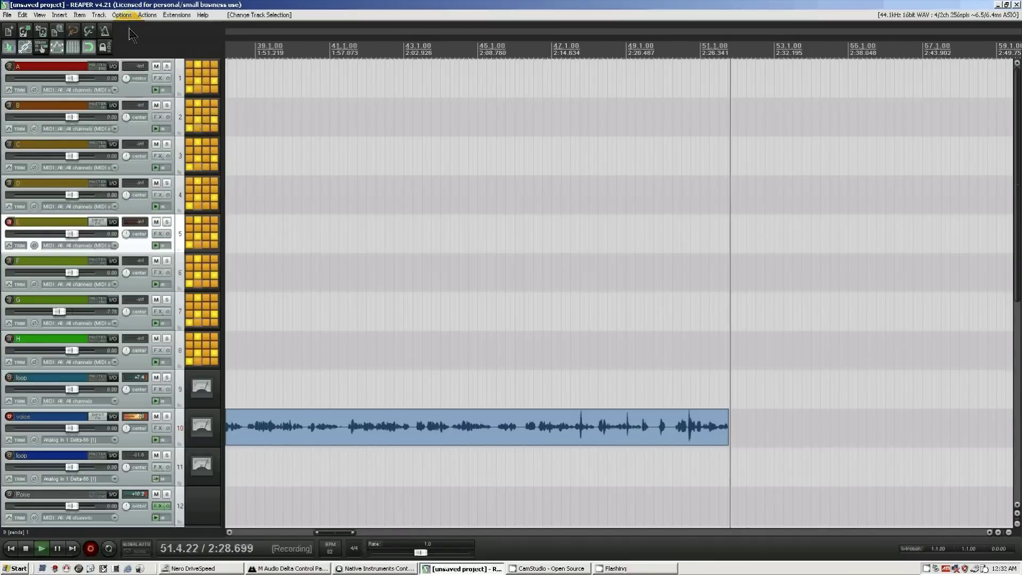
{"action": "left_click", "coordinate": [134, 84]}
{"action": "left_click", "coordinate": [826, 322]}
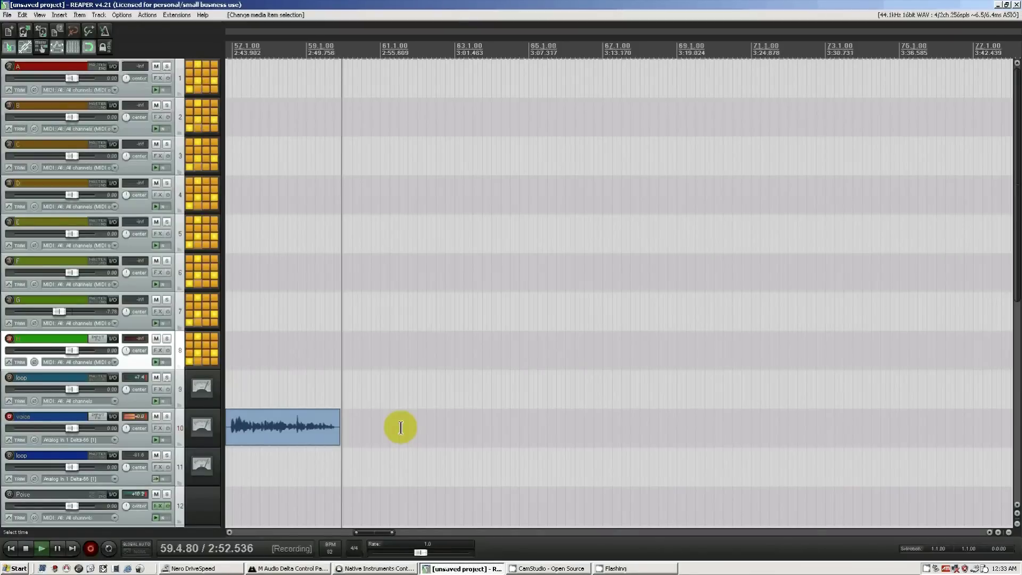
{"action": "key", "text": "space"}
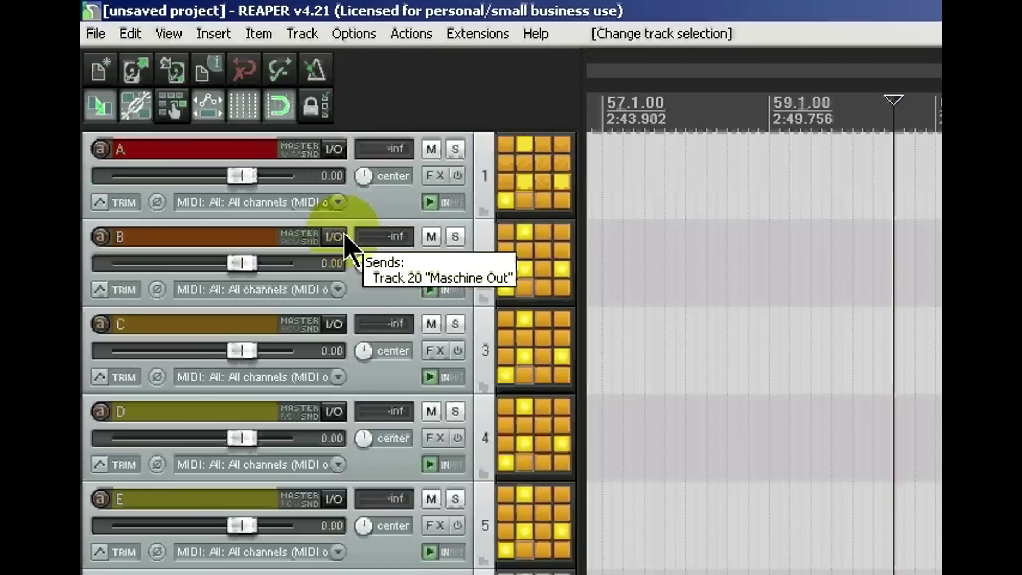
Select and record-arm track C, taking MIDI from all channels in overdub mode.
{"action": "mouse_move", "coordinate": [224, 178]}
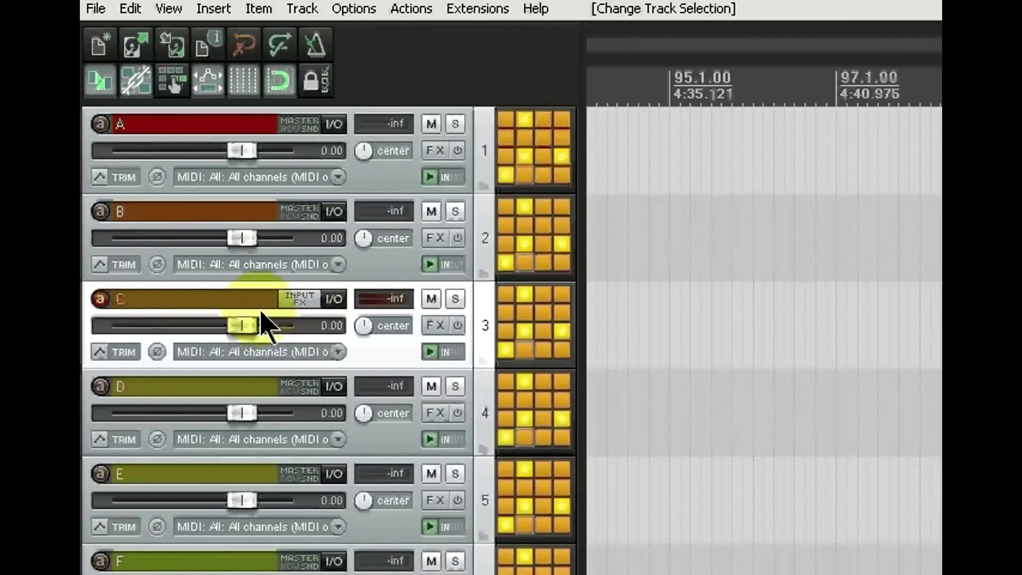
Step the selected, armed track down past tracks D–H and onto the loop track.
{"action": "scroll", "coordinate": [299, 314], "scroll_direction": "down", "scroll_amount": 3}
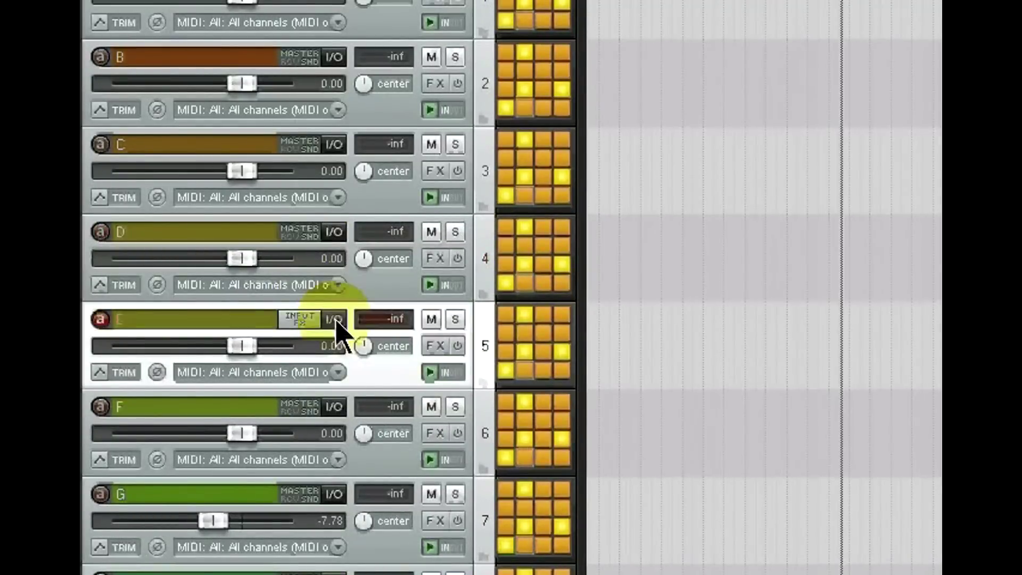
{"action": "scroll", "coordinate": [341, 410], "scroll_direction": "down", "scroll_amount": 3}
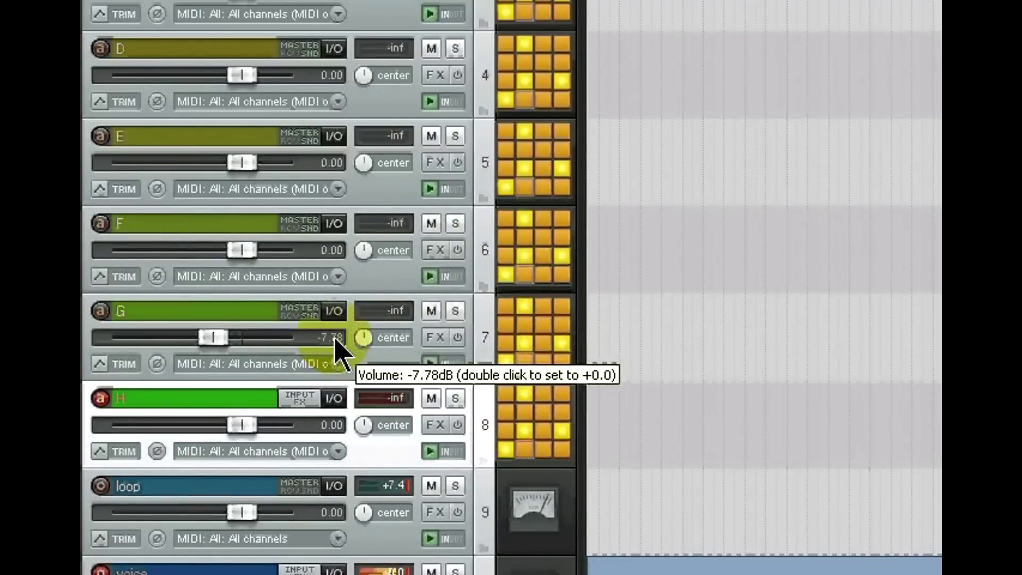
{"action": "scroll", "coordinate": [290, 234], "scroll_direction": "up", "scroll_amount": 3}
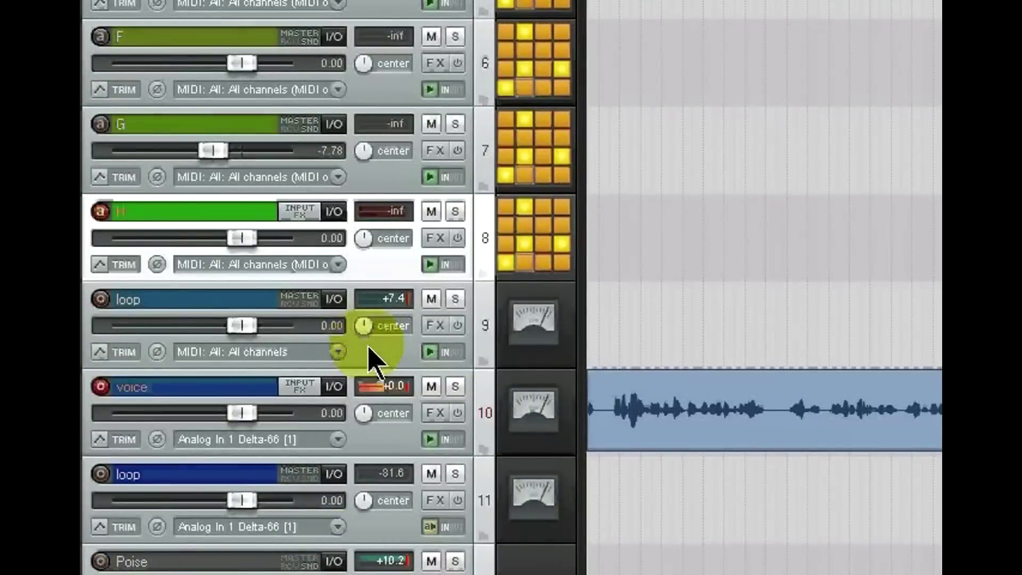
{"action": "left_click", "coordinate": [379, 534]}
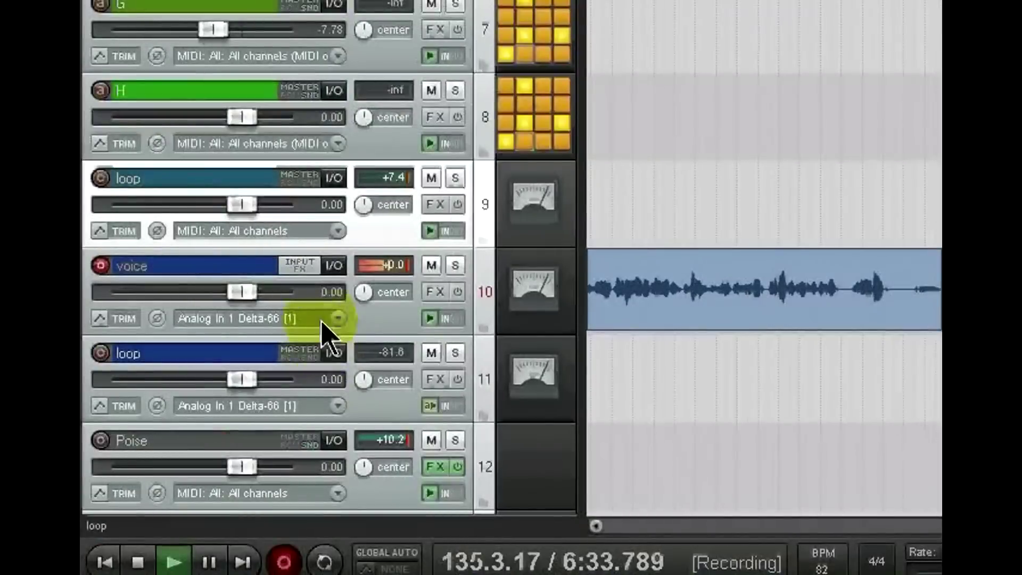
{"action": "scroll", "coordinate": [322, 325], "scroll_direction": "down", "scroll_amount": 3}
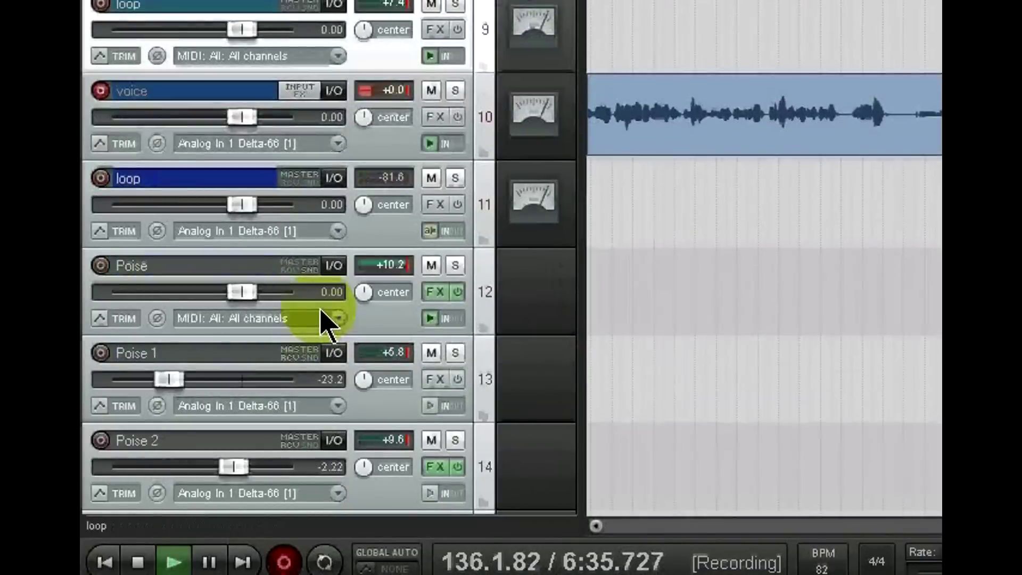
{"action": "scroll", "coordinate": [322, 317], "scroll_direction": "down", "scroll_amount": 4}
{"action": "scroll", "coordinate": [208, 231], "scroll_direction": "up", "scroll_amount": 4}
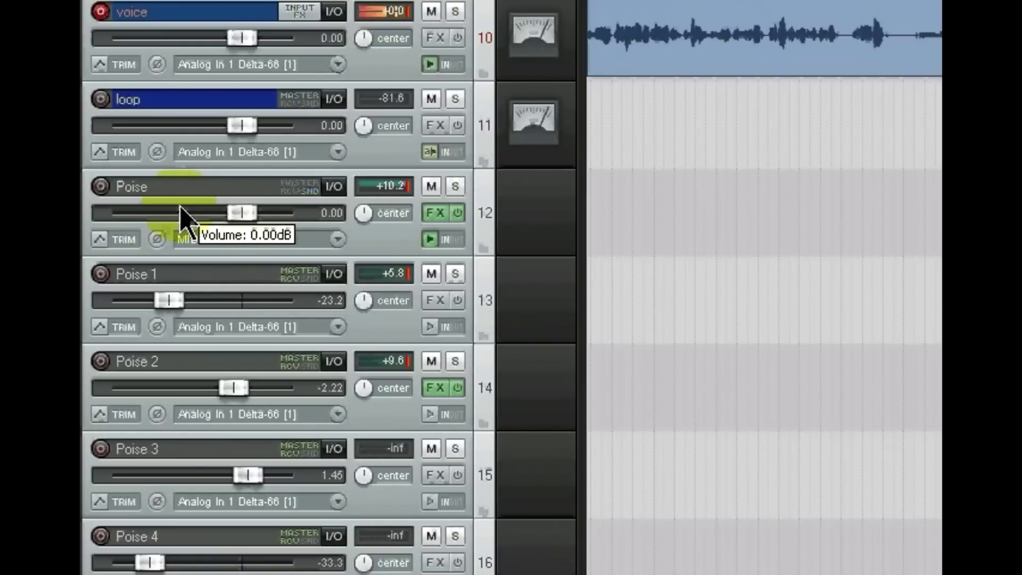
{"action": "scroll", "coordinate": [179, 218], "scroll_direction": "up", "scroll_amount": 3}
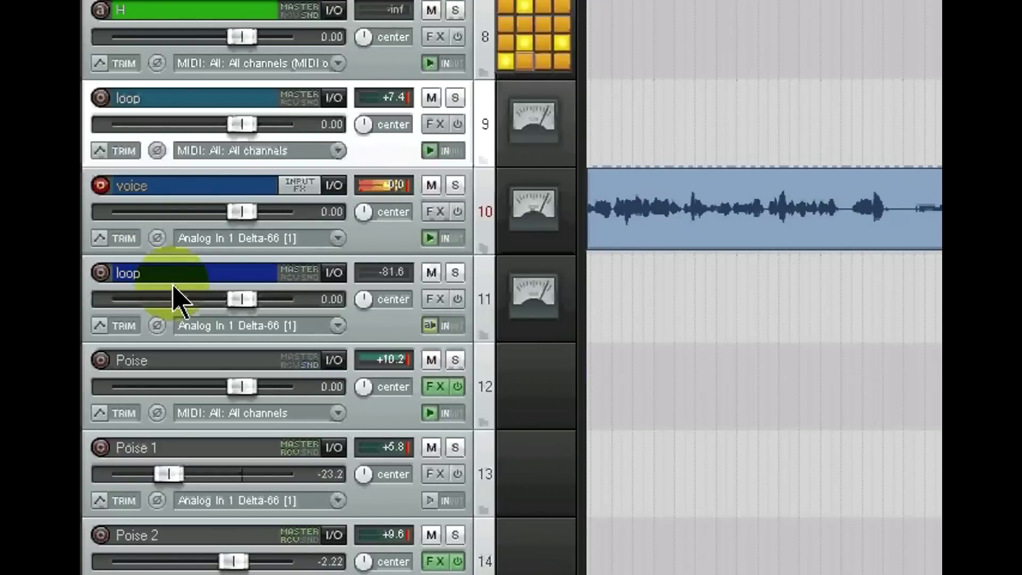
{"action": "scroll", "coordinate": [171, 438], "scroll_direction": "down", "scroll_amount": 3}
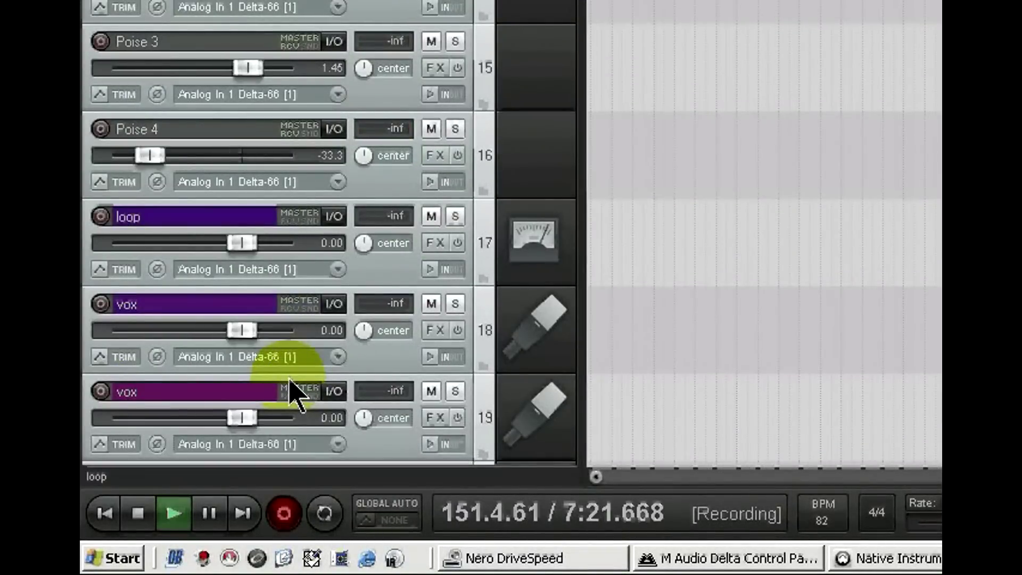
{"action": "scroll", "coordinate": [291, 391], "scroll_direction": "down", "scroll_amount": 1}
{"action": "scroll", "coordinate": [268, 330], "scroll_direction": "down", "scroll_amount": 1}
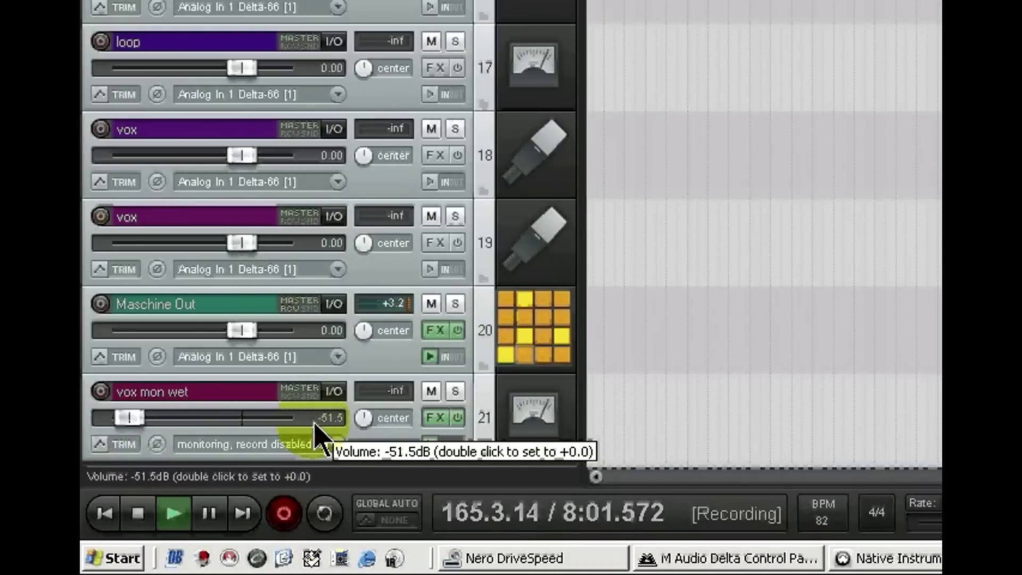
{"action": "scroll", "coordinate": [304, 205], "scroll_direction": "up", "scroll_amount": 10}
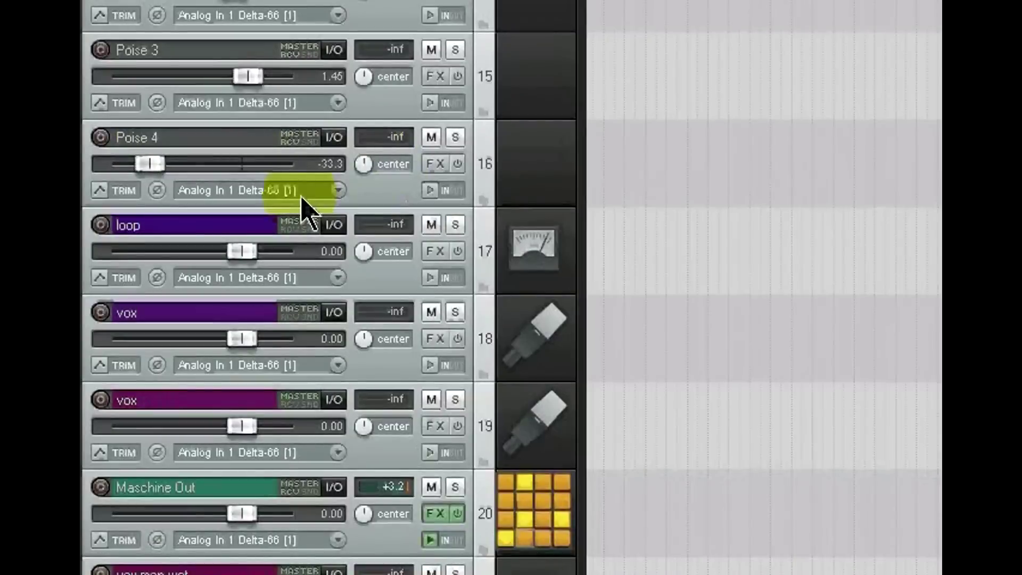
{"action": "scroll", "coordinate": [237, 204], "scroll_direction": "up", "scroll_amount": 8}
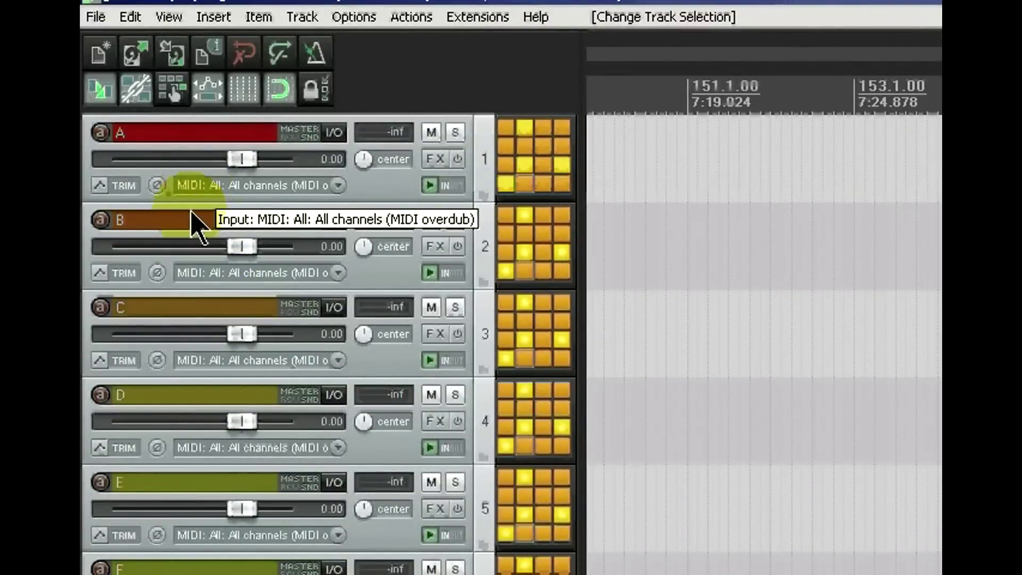
{"action": "scroll", "coordinate": [183, 433], "scroll_direction": "down", "scroll_amount": 4}
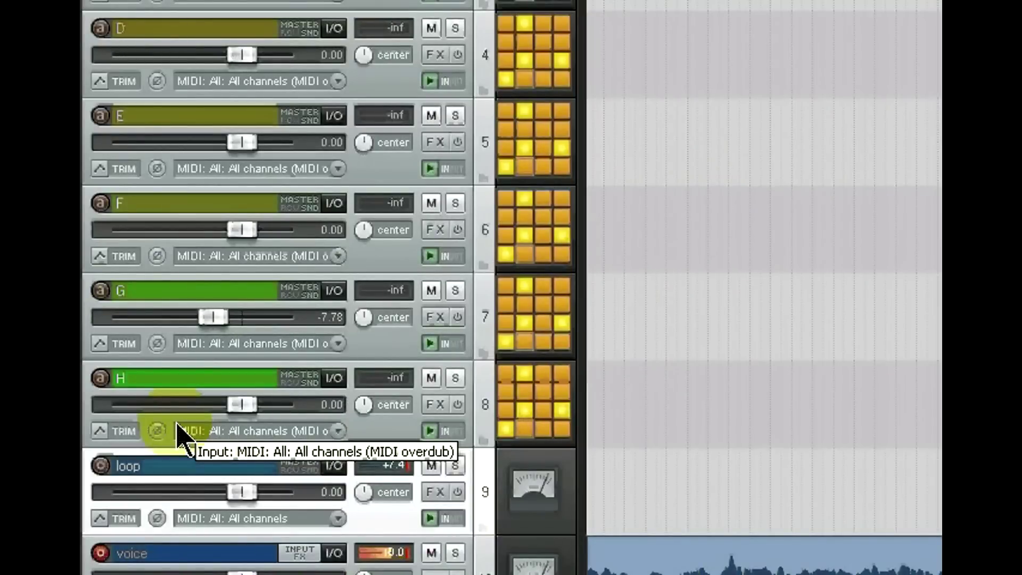
{"action": "scroll", "coordinate": [130, 285], "scroll_direction": "up", "scroll_amount": 3}
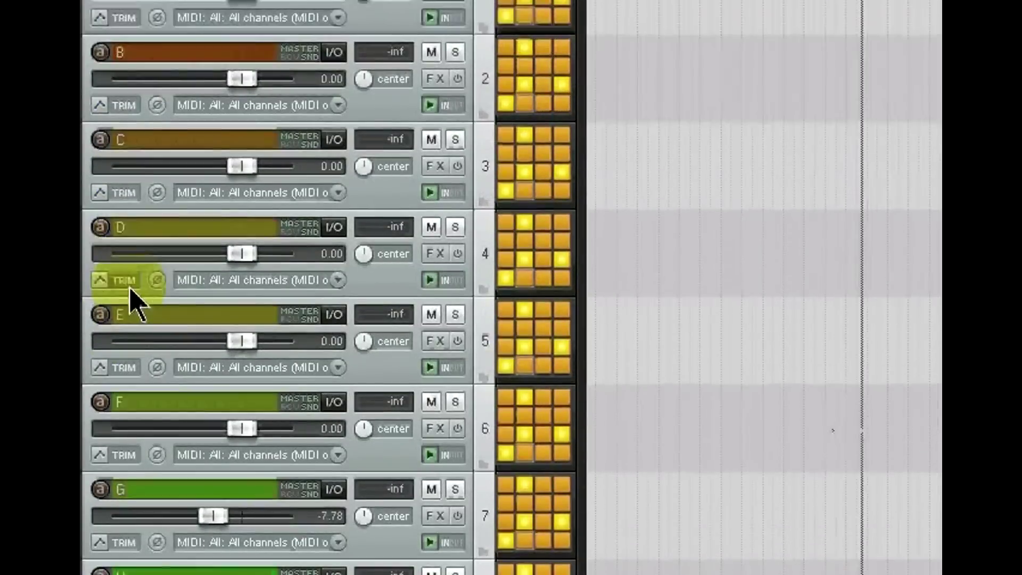
{"action": "scroll", "coordinate": [133, 354], "scroll_direction": "down", "scroll_amount": 3}
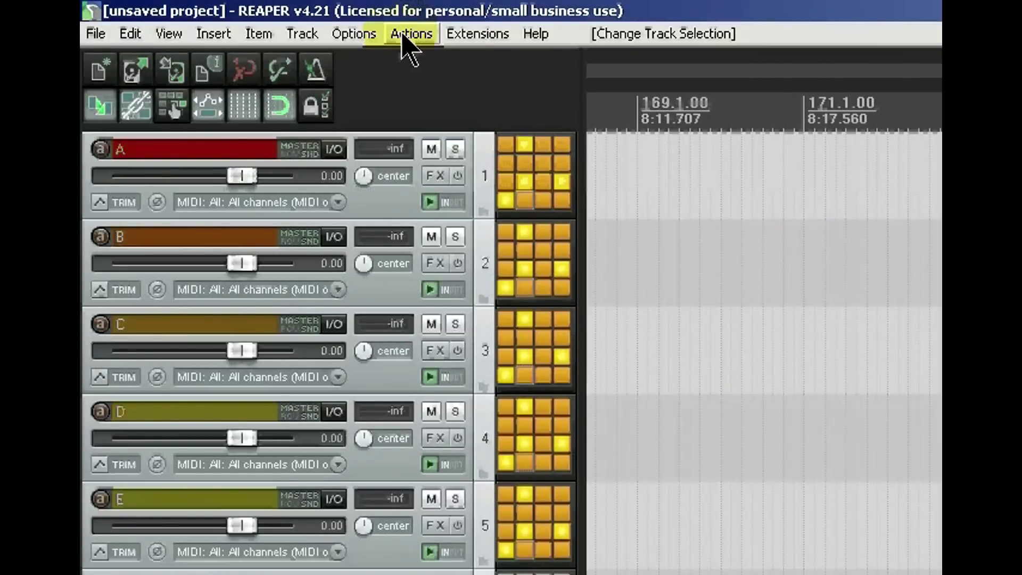
{"action": "left_click", "coordinate": [410, 34]}
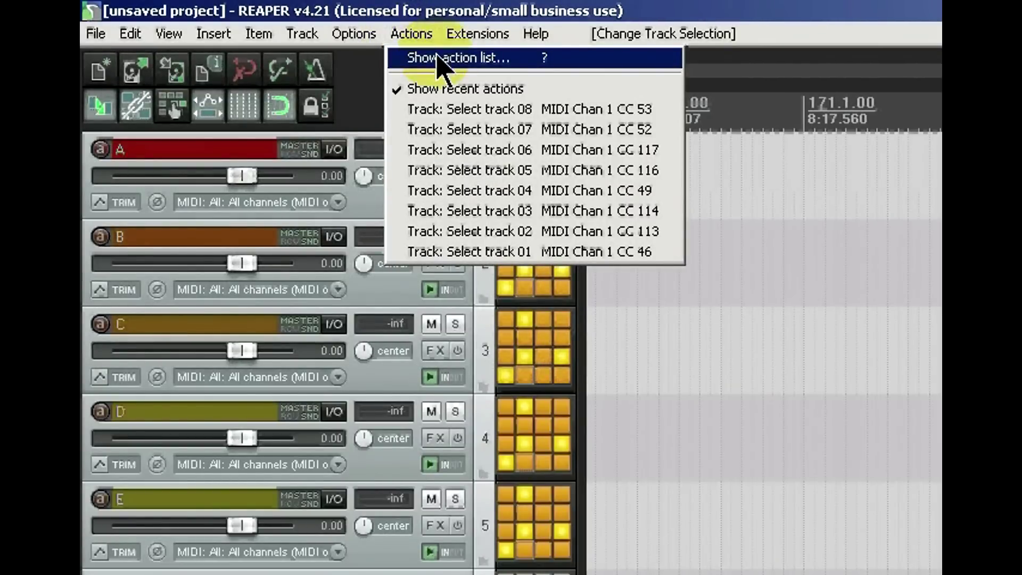
Use Find shortcut in the Actions list to trace controller buttons to Track: Select track 02's CC mappings.
{"action": "left_click", "coordinate": [479, 57]}
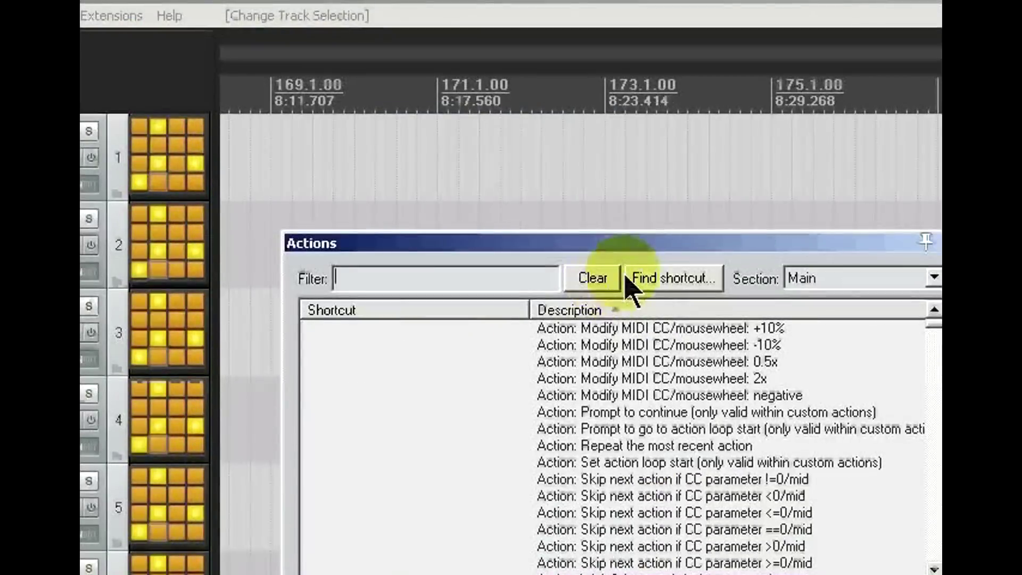
{"action": "left_click", "coordinate": [678, 282]}
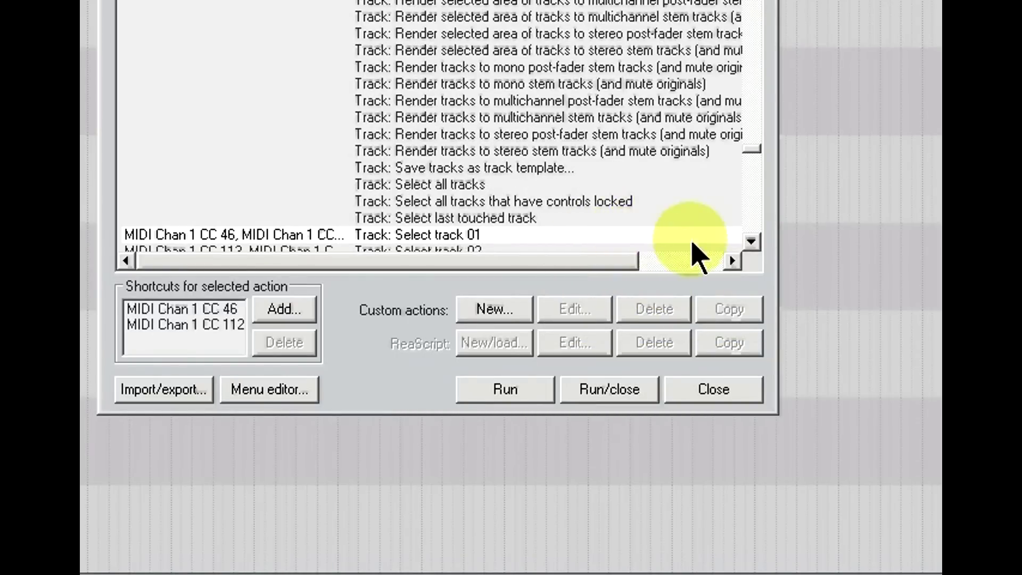
{"action": "left_click", "coordinate": [751, 241]}
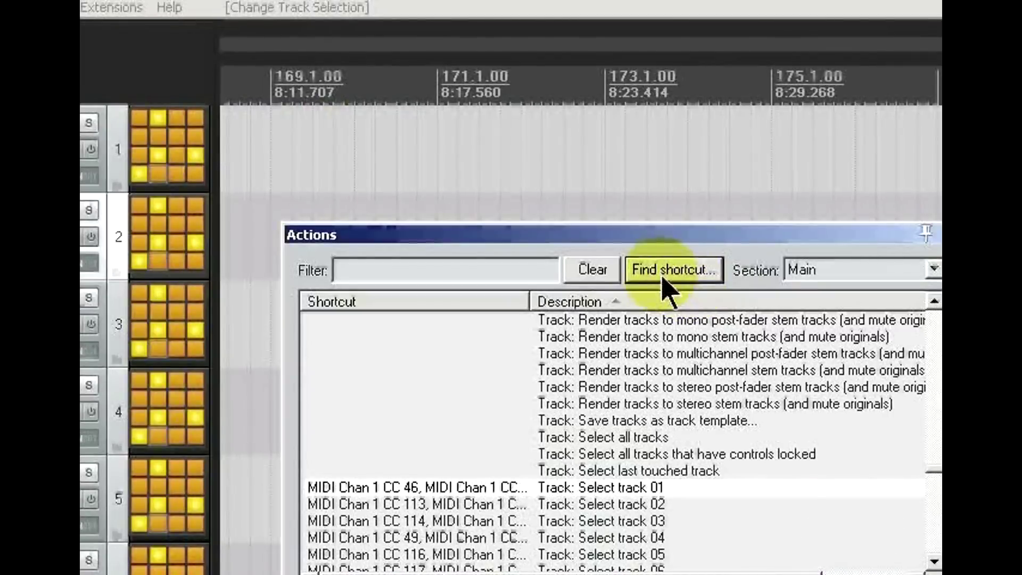
{"action": "left_click", "coordinate": [652, 122]}
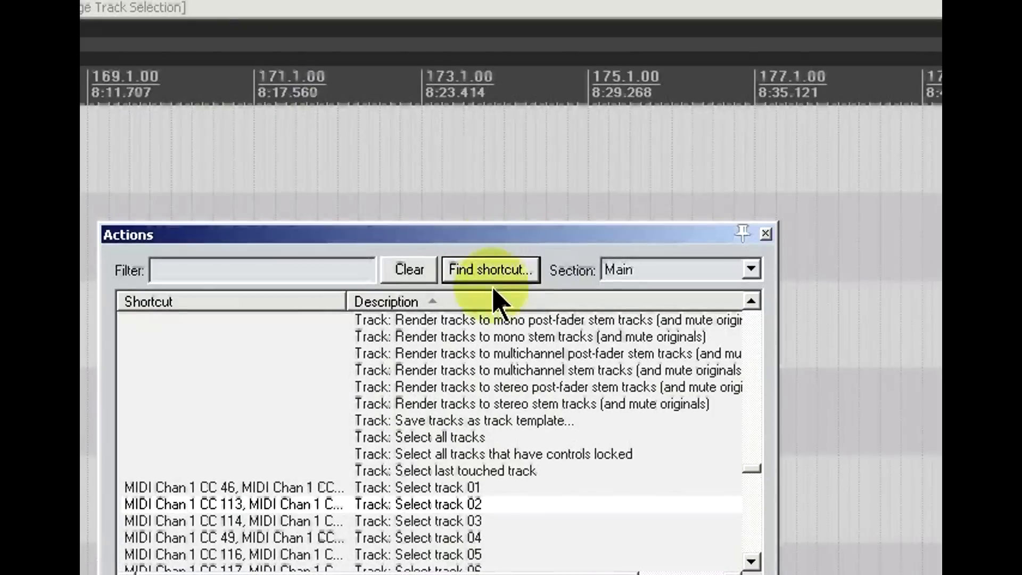
{"action": "left_click", "coordinate": [490, 86]}
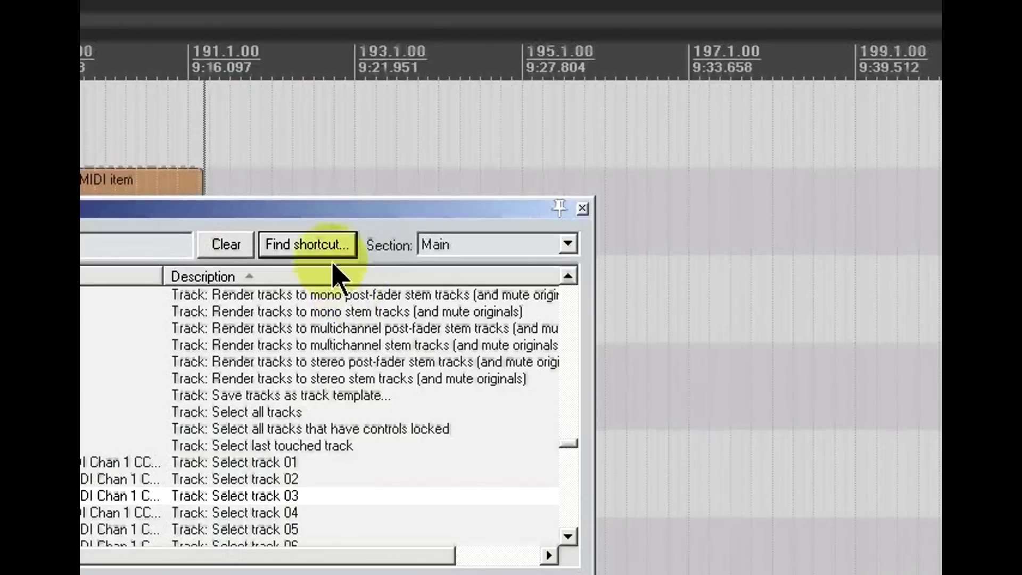
Trace the play control with Find shortcut, confirming it triggers Transport: Play/pause.
{"action": "left_click", "coordinate": [328, 90]}
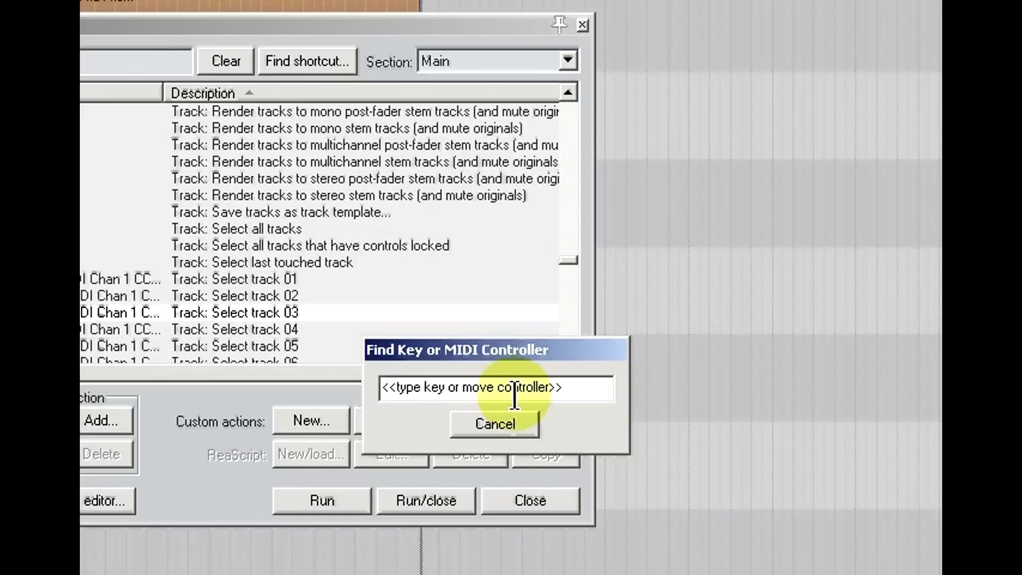
{"action": "key", "text": "Return"}
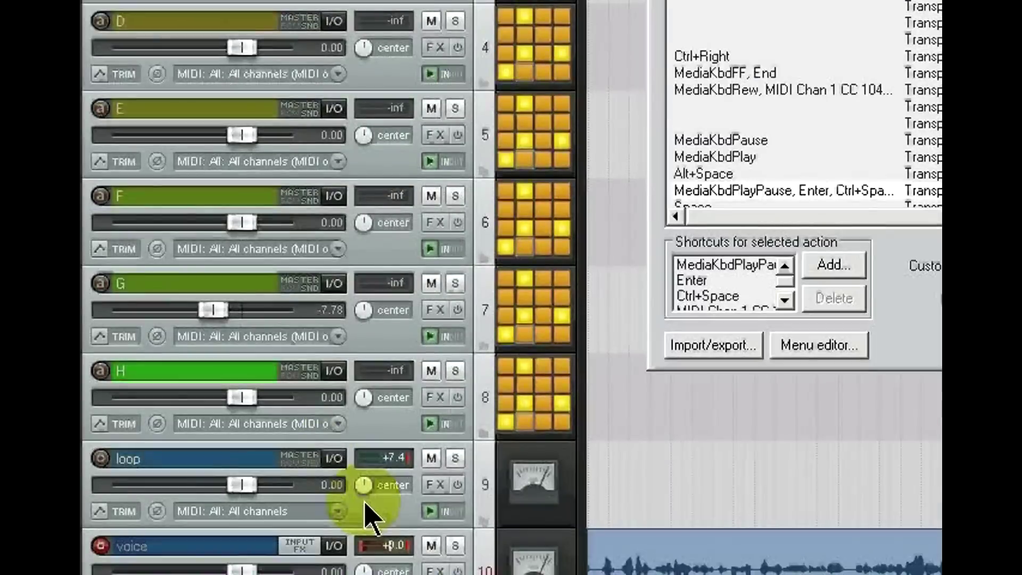
Select track 9, the blue loop track.
{"action": "left_click", "coordinate": [376, 341]}
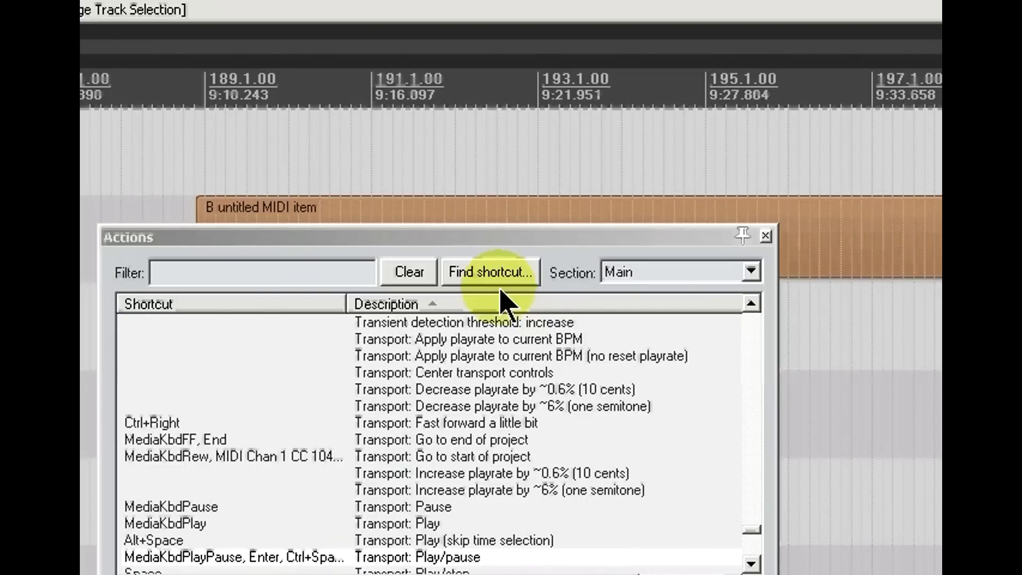
Trace the record and undo controls to Transport: Record (CC 109) and Edit: Undo (CC 110).
{"action": "left_click", "coordinate": [513, 273]}
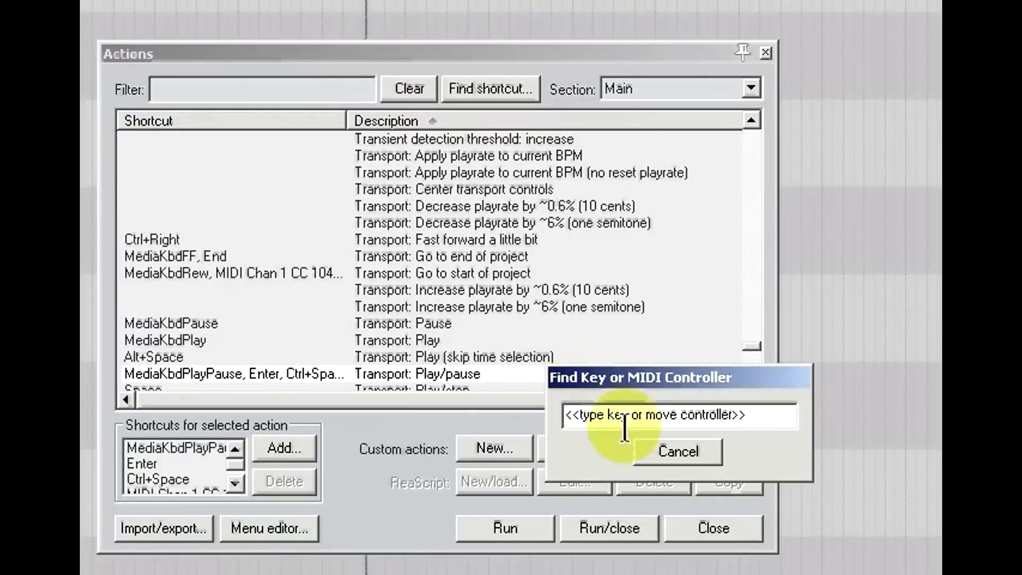
{"action": "key", "text": "ctrl+r"}
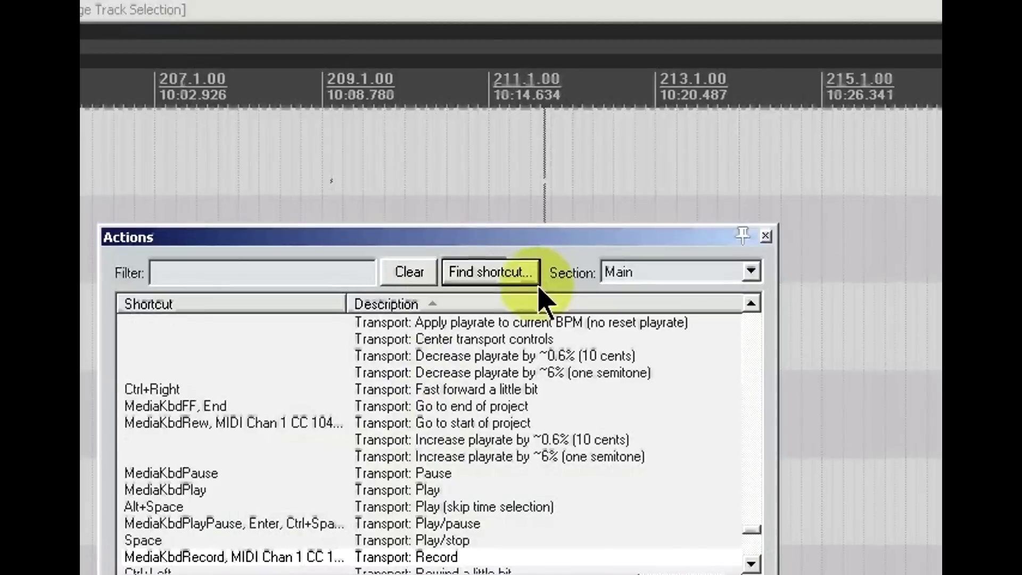
{"action": "left_click", "coordinate": [490, 87]}
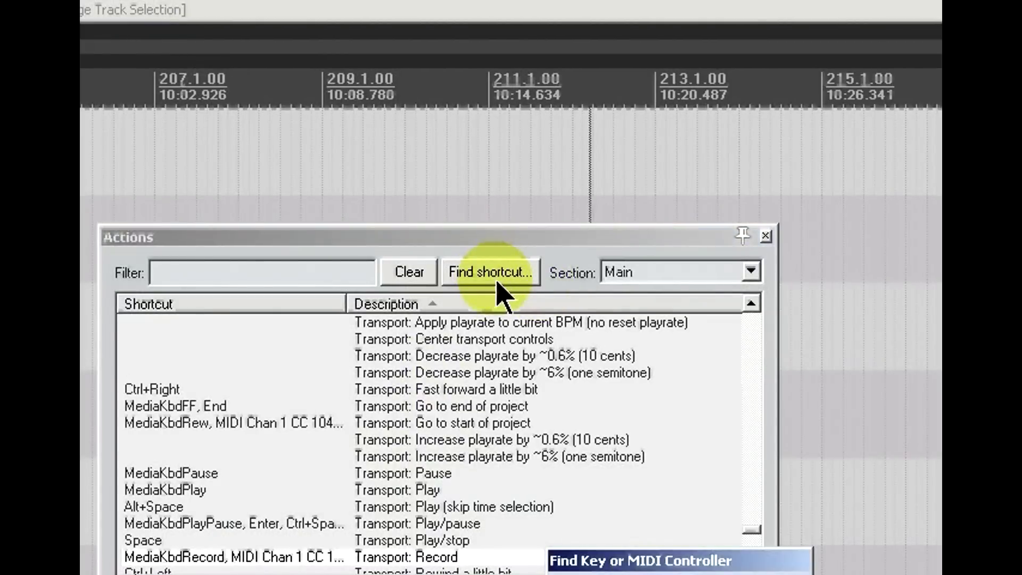
{"action": "key", "text": "ctrl+z"}
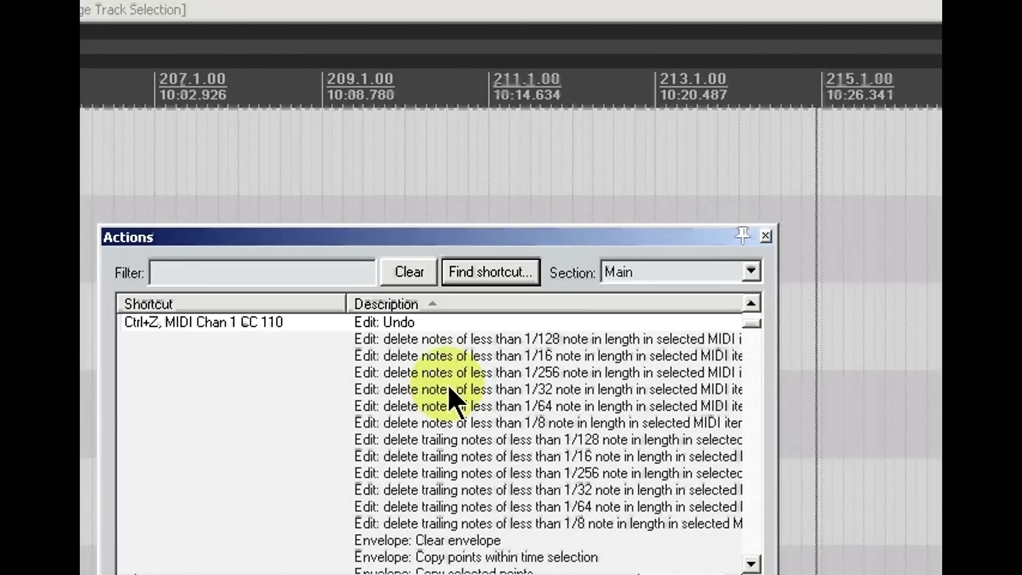
Trace the repeat control to Transport: Toggle repeat on MIDI Chan 1 CC 107.
{"action": "left_click", "coordinate": [491, 275]}
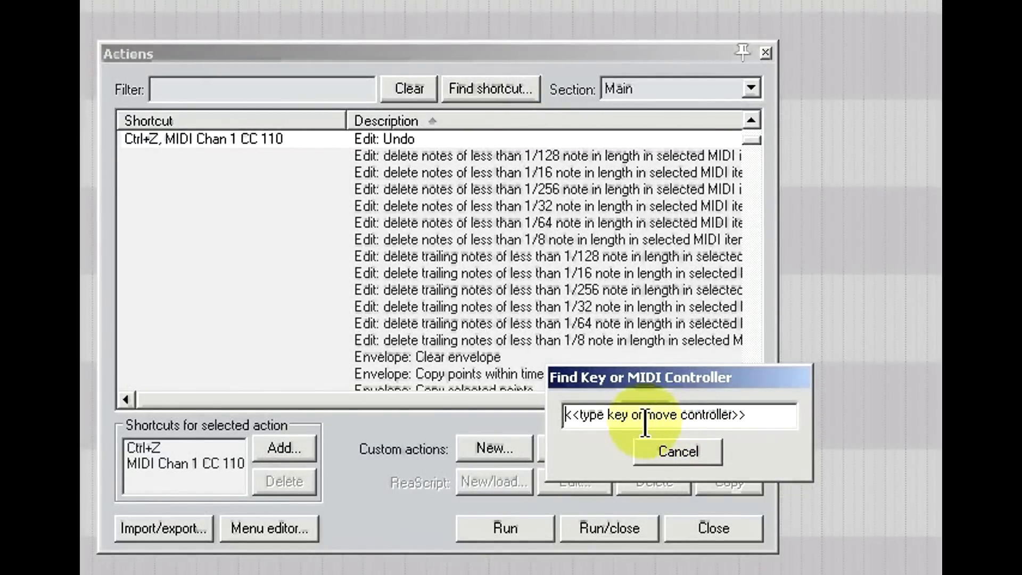
{"action": "key", "text": "r"}
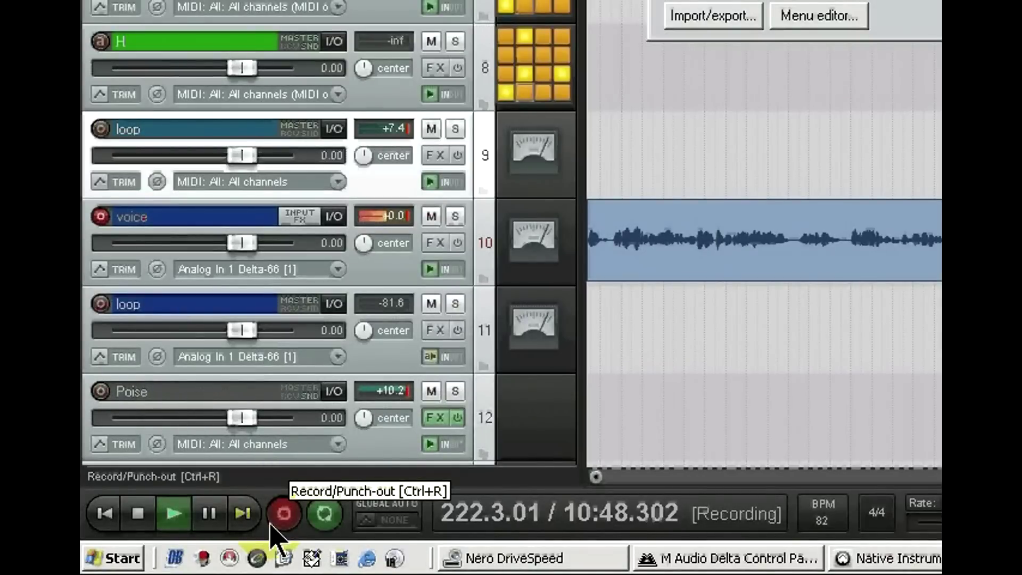
Toggle repeat on and off, then trace the rewind control to Go to start of project (CC 104).
{"action": "left_click", "coordinate": [322, 526]}
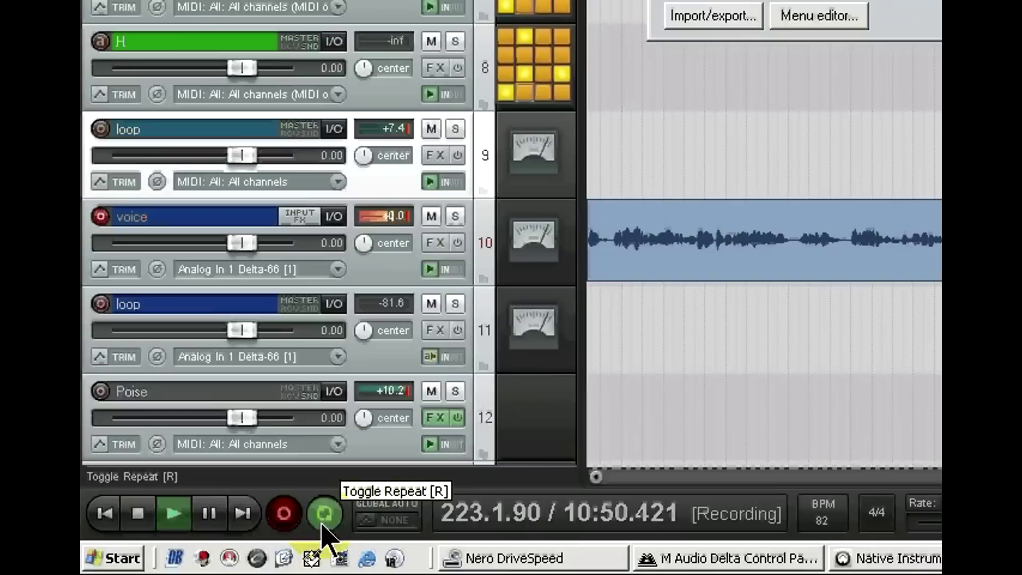
{"action": "left_click", "coordinate": [322, 526]}
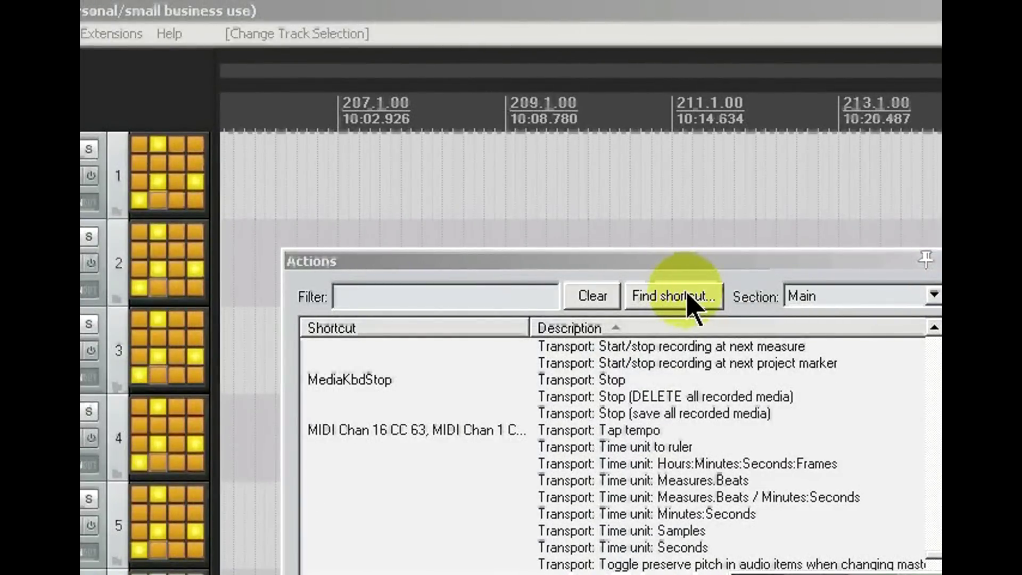
{"action": "left_click", "coordinate": [687, 296]}
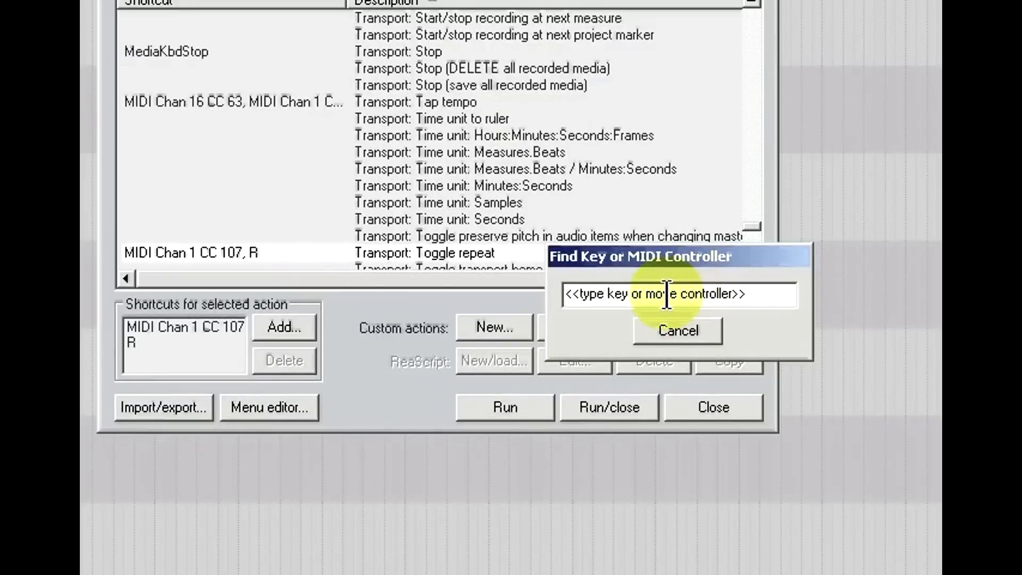
{"action": "key", "text": "Home"}
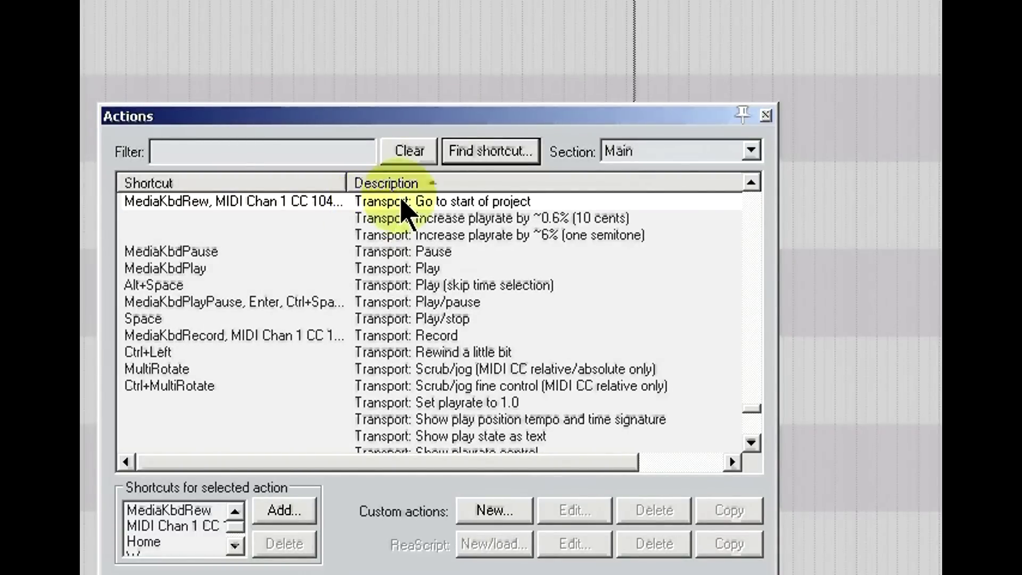
Look up two pad controls, finding Track: Select track 01 and Set volume for track 01 (CC 14).
{"action": "left_click", "coordinate": [499, 153]}
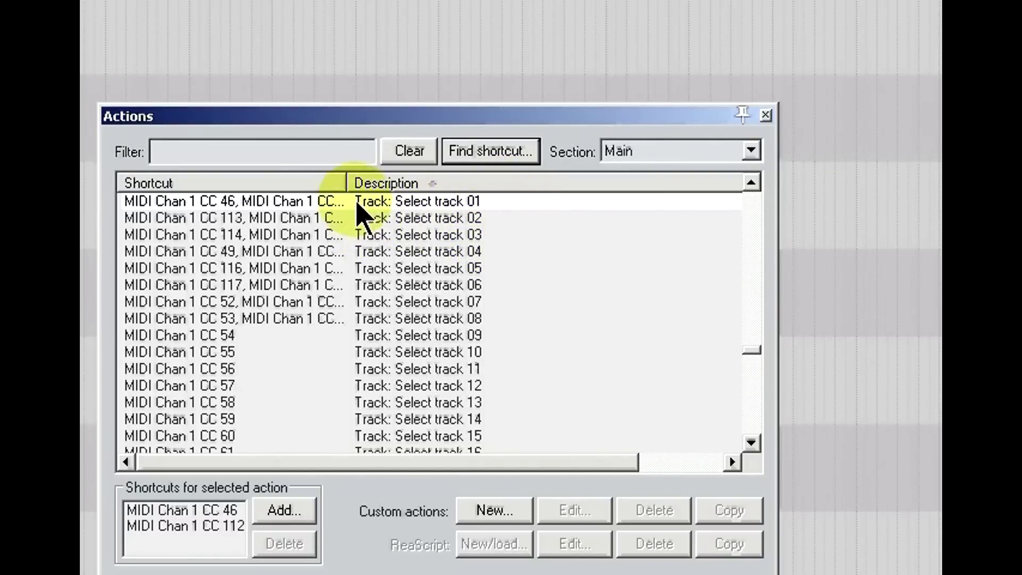
{"action": "left_click", "coordinate": [517, 152]}
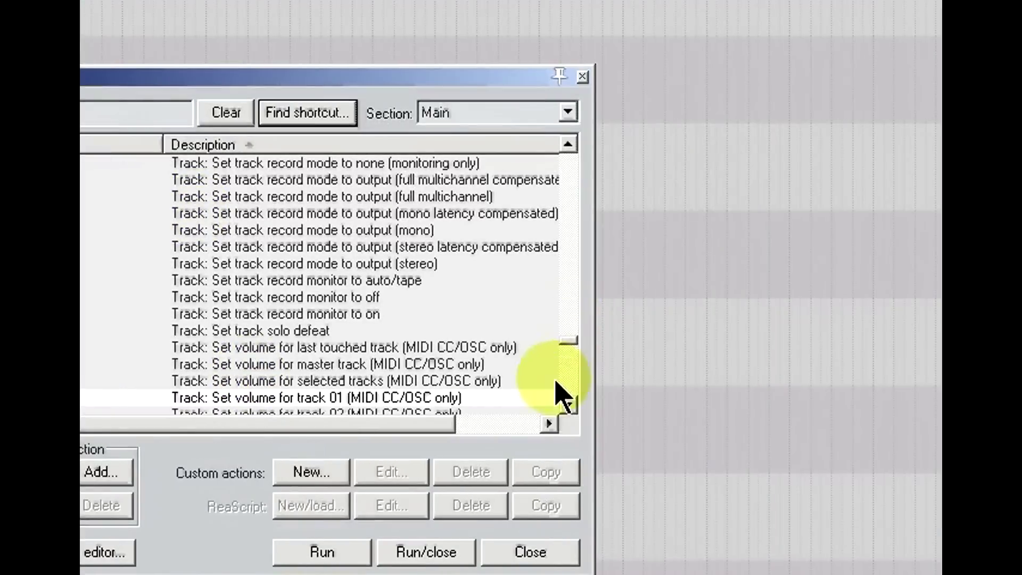
{"action": "left_click", "coordinate": [567, 405]}
{"action": "left_click", "coordinate": [567, 404]}
{"action": "left_click", "coordinate": [567, 405]}
{"action": "left_click", "coordinate": [568, 404]}
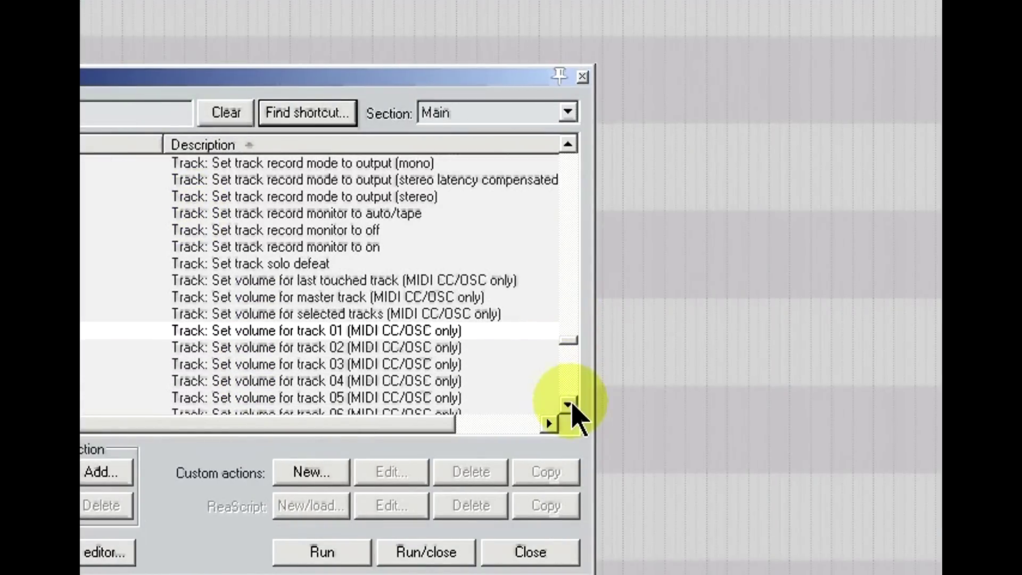
{"action": "left_click", "coordinate": [312, 330]}
{"action": "left_click", "coordinate": [108, 473]}
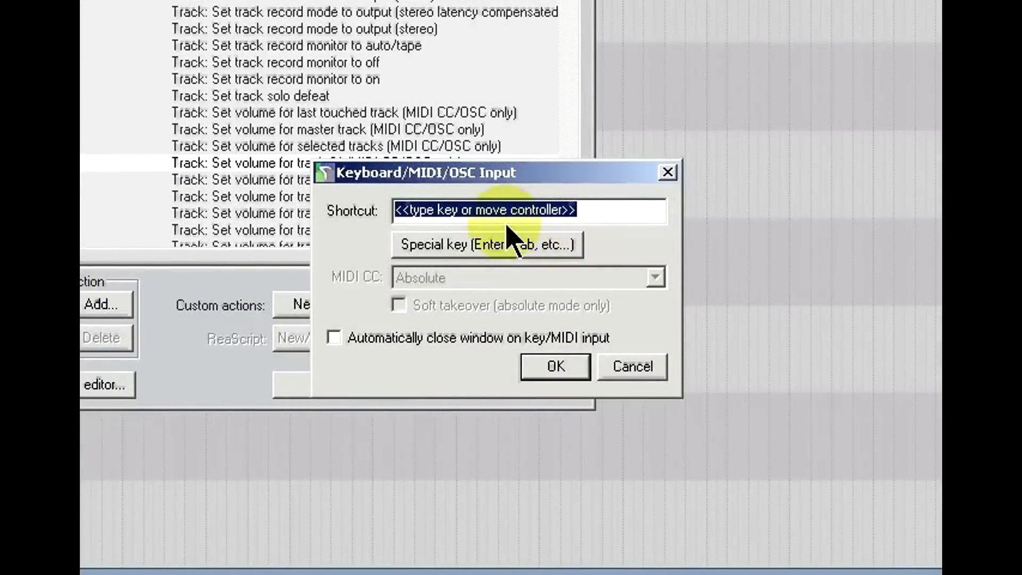
{"action": "left_click", "coordinate": [638, 368]}
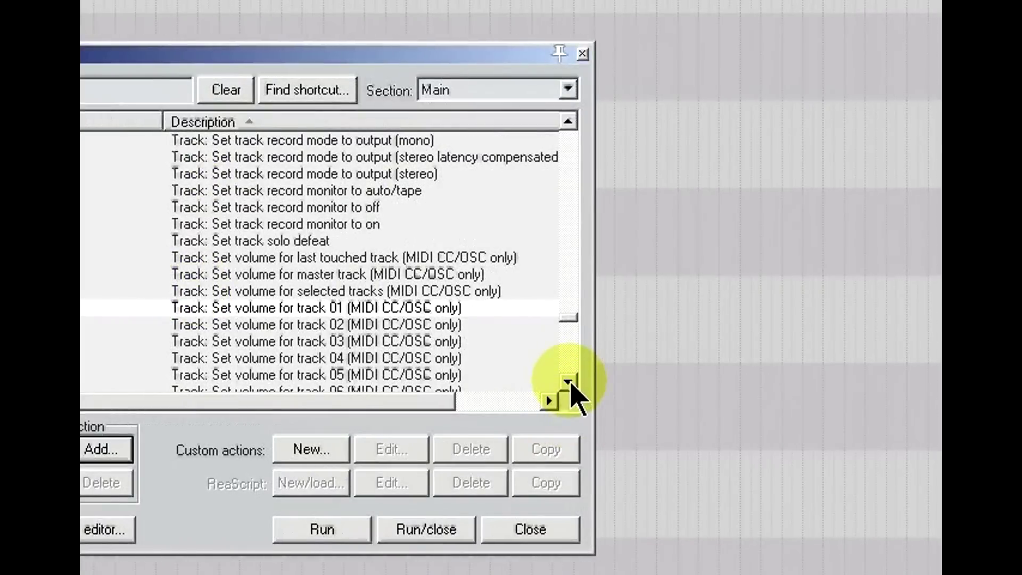
{"action": "left_click", "coordinate": [569, 381]}
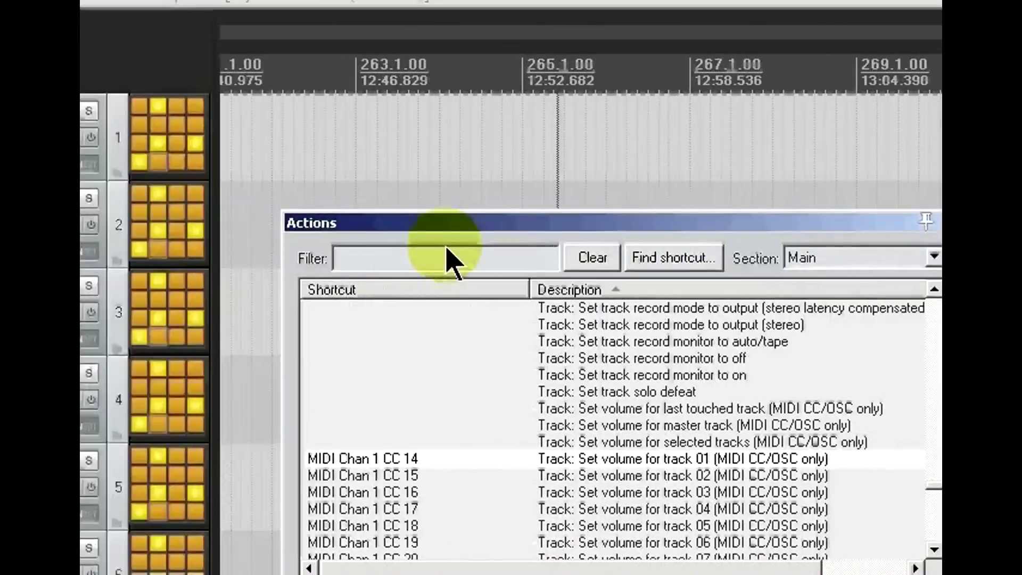
Filter the Actions list by 'track'.
{"action": "left_click", "coordinate": [67, 71]}
{"action": "type", "text": "track"}
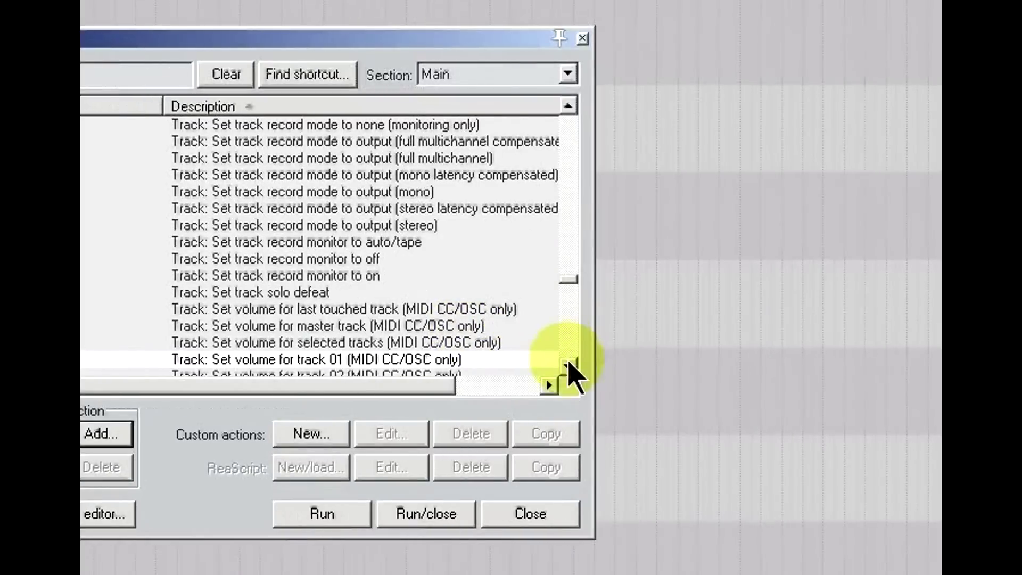
{"action": "left_click_drag", "start_coordinate": [751, 365], "coordinate": [751, 367]}
{"action": "left_click_drag", "start_coordinate": [569, 281], "coordinate": [573, 216]}
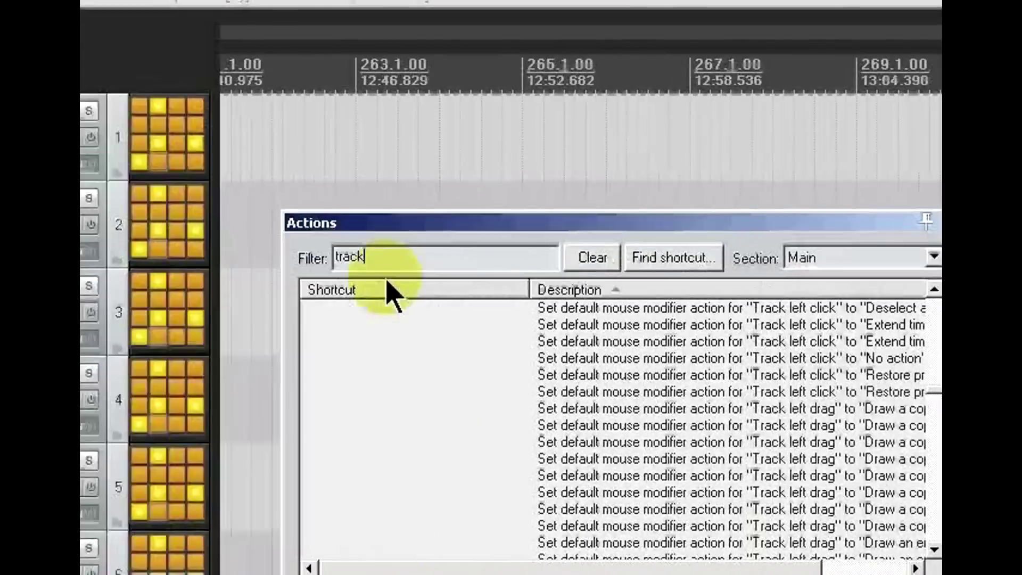
Refine the filter to 'track select' and select Track: Select track 01 to see its MIDI CC shortcuts.
{"action": "left_click", "coordinate": [411, 258]}
{"action": "type", "text": "select"}
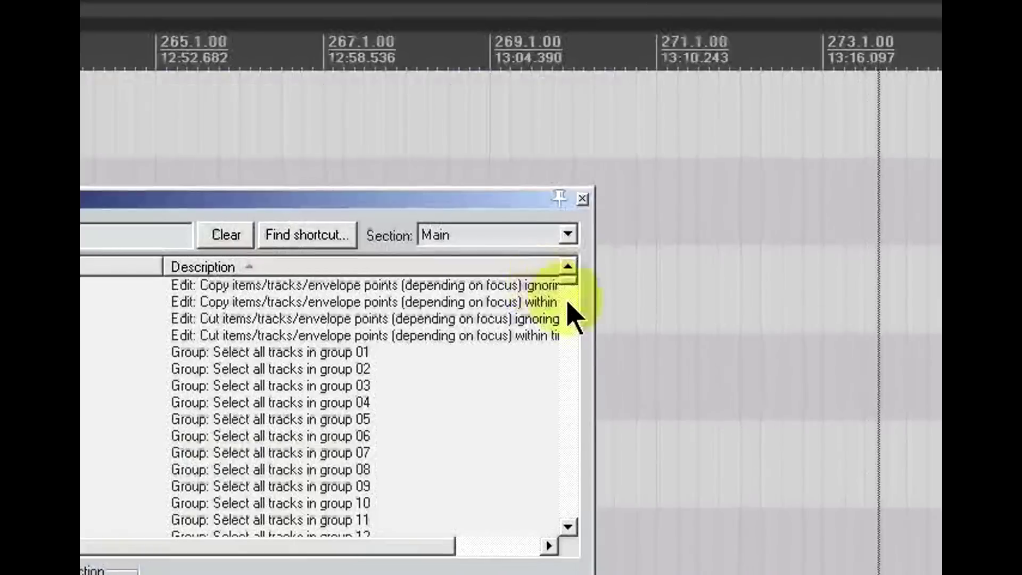
{"action": "left_click_drag", "start_coordinate": [570, 279], "coordinate": [573, 472]}
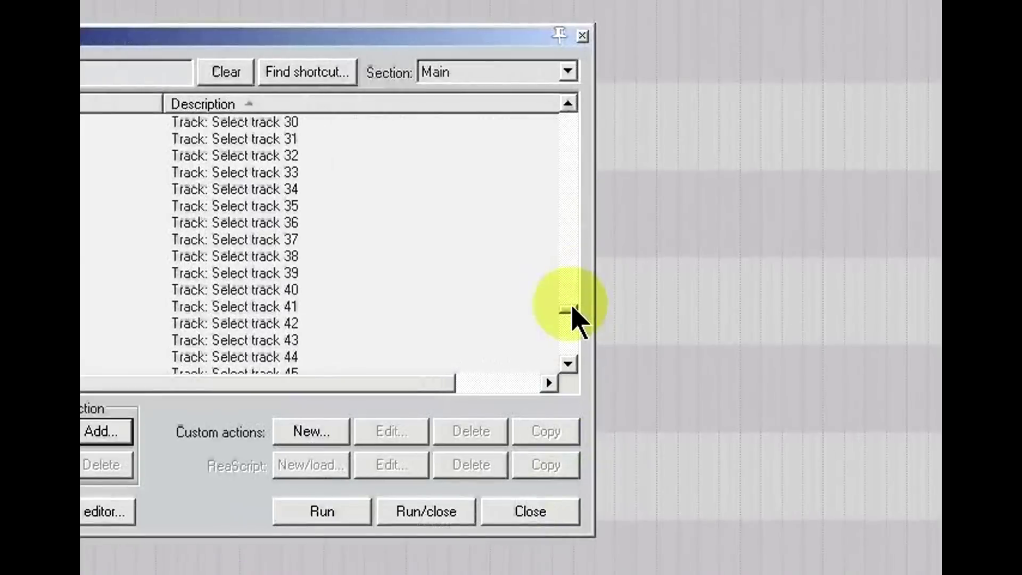
{"action": "left_click_drag", "start_coordinate": [573, 308], "coordinate": [570, 293]}
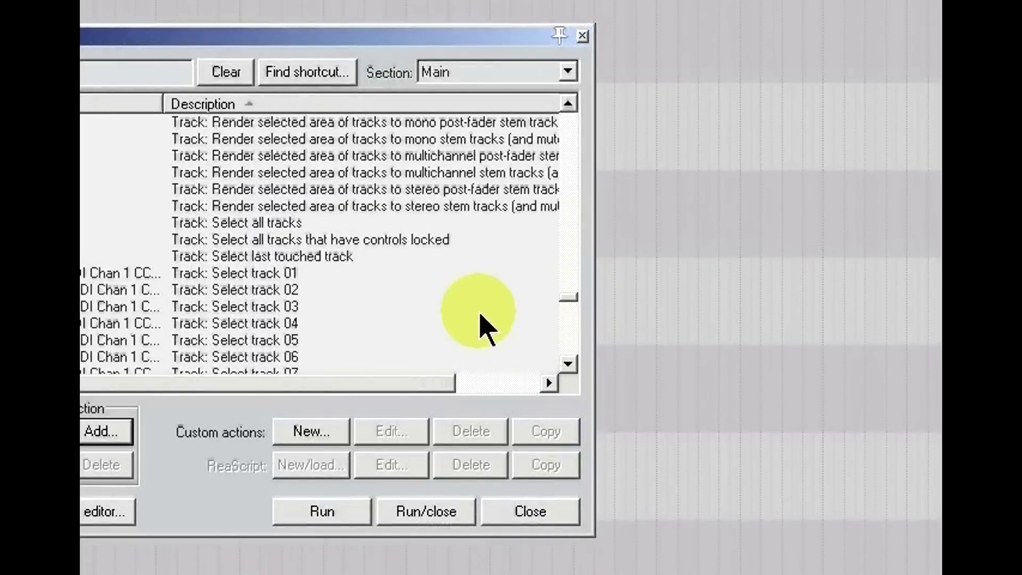
{"action": "left_click", "coordinate": [567, 365]}
{"action": "left_click", "coordinate": [567, 366]}
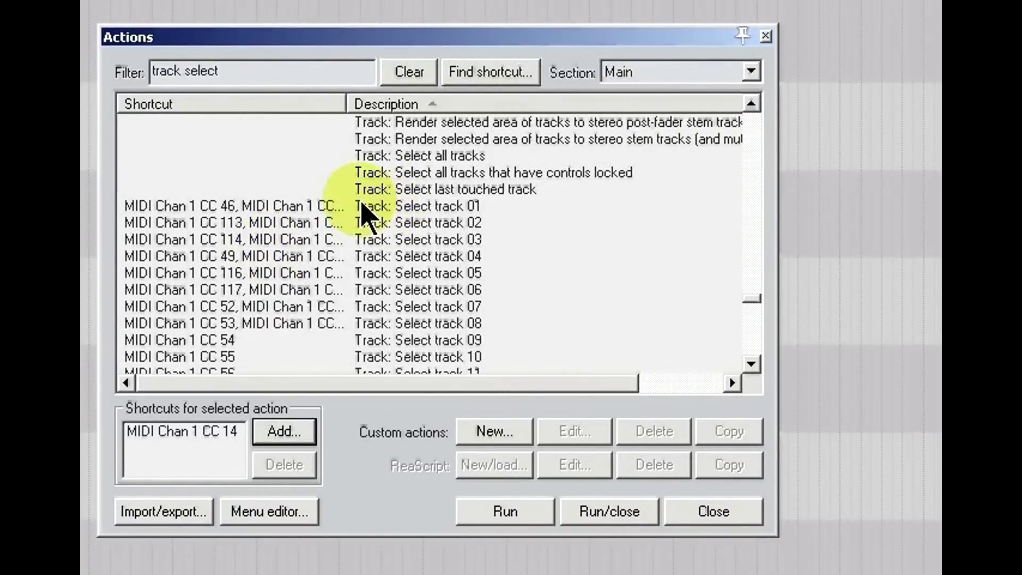
{"action": "left_click", "coordinate": [381, 208]}
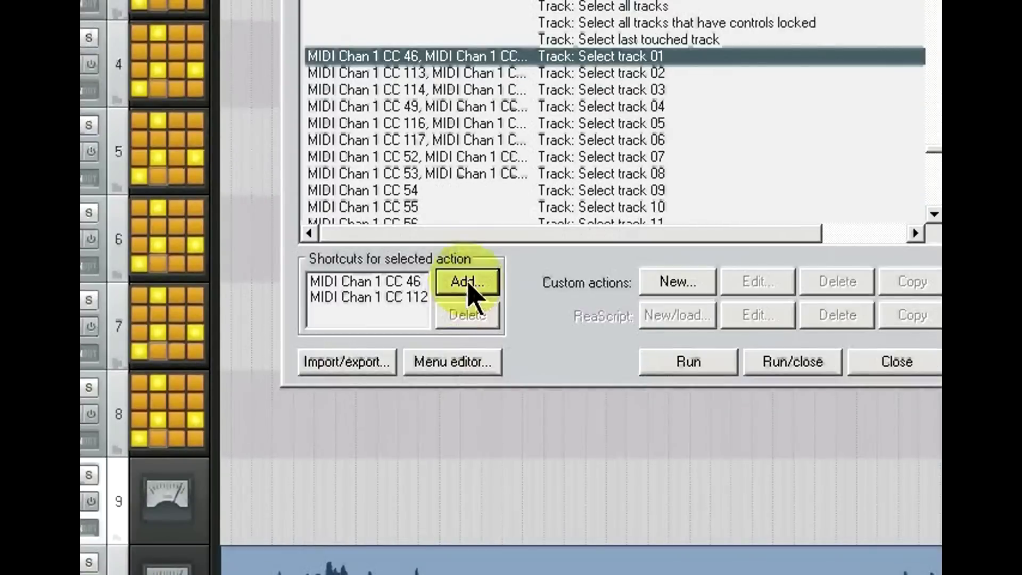
Add another shortcut to Track: Select track 01, dismiss the input prompt, and close the Actions list.
{"action": "left_click", "coordinate": [469, 285]}
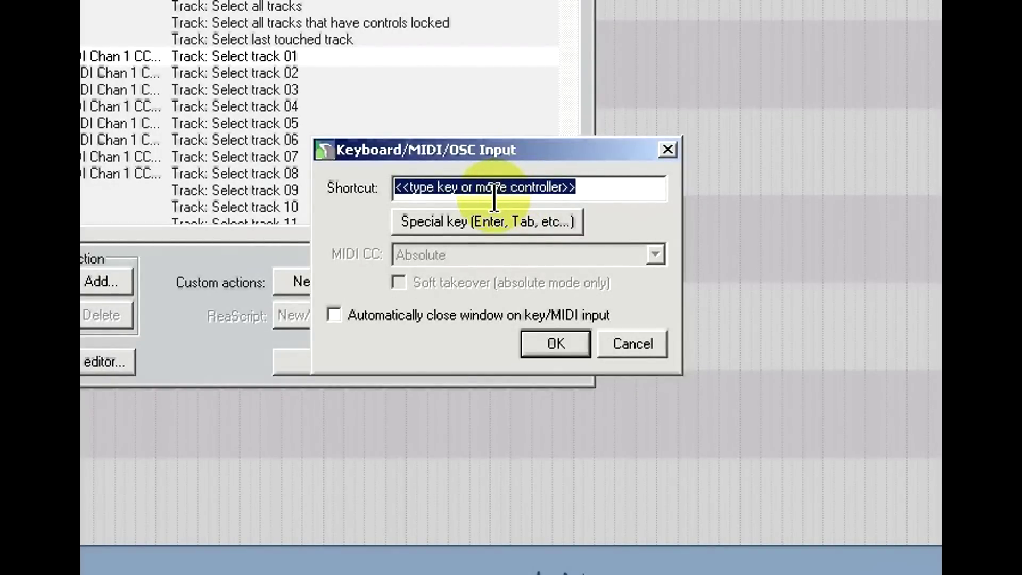
{"action": "left_click", "coordinate": [635, 350]}
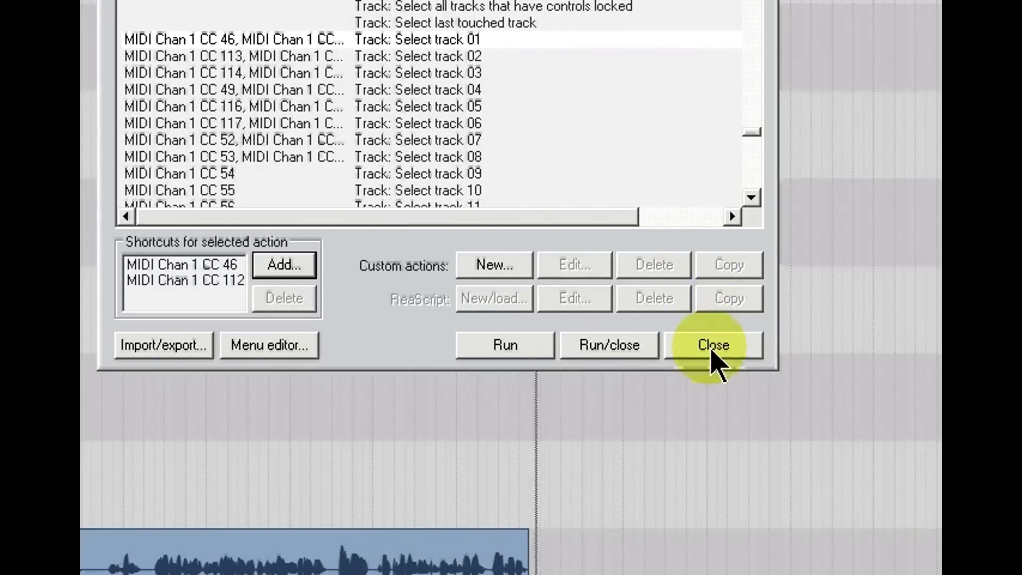
{"action": "left_click", "coordinate": [713, 350]}
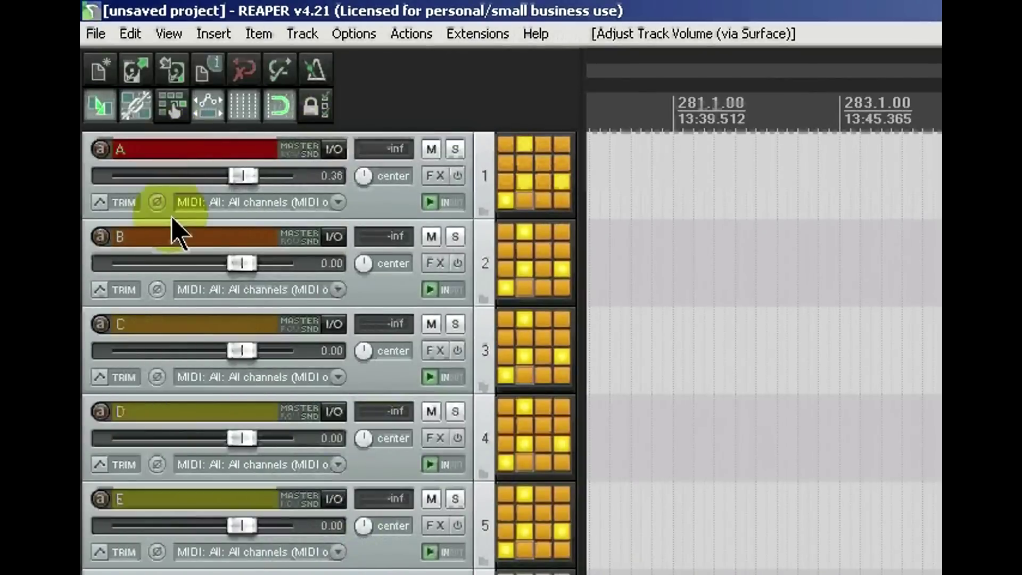
Set the lettered tracks' record input to MIDI: All channels with 1/16 input quantize.
{"action": "mouse_move", "coordinate": [189, 264]}
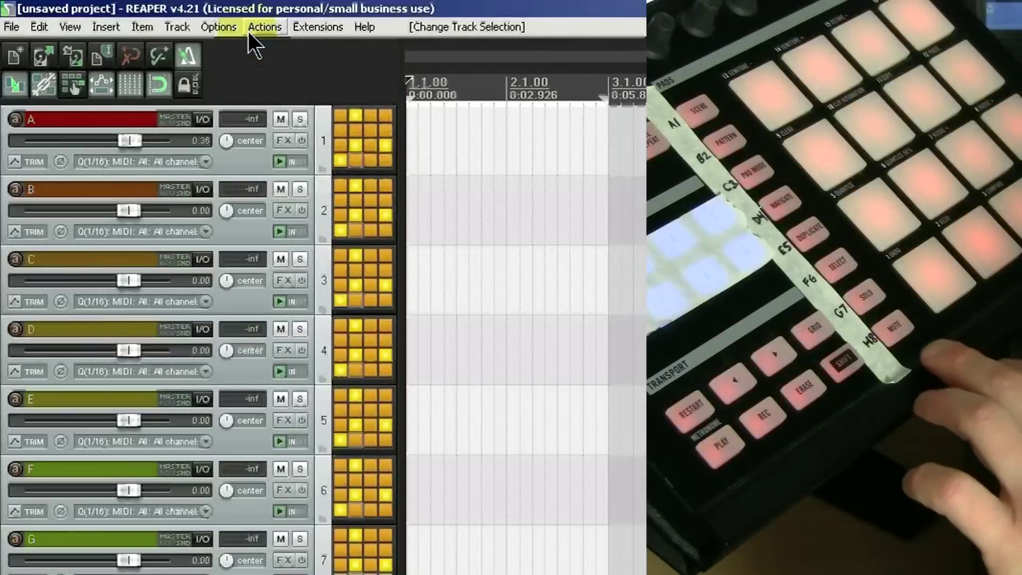
Record MIDI loops from the Maschine pads onto tracks A, B and D, switching tracks with mapped buttons.
{"action": "scroll", "coordinate": [181, 413], "scroll_direction": "down", "scroll_amount": 3}
{"action": "scroll", "coordinate": [158, 217], "scroll_direction": "up", "scroll_amount": 4}
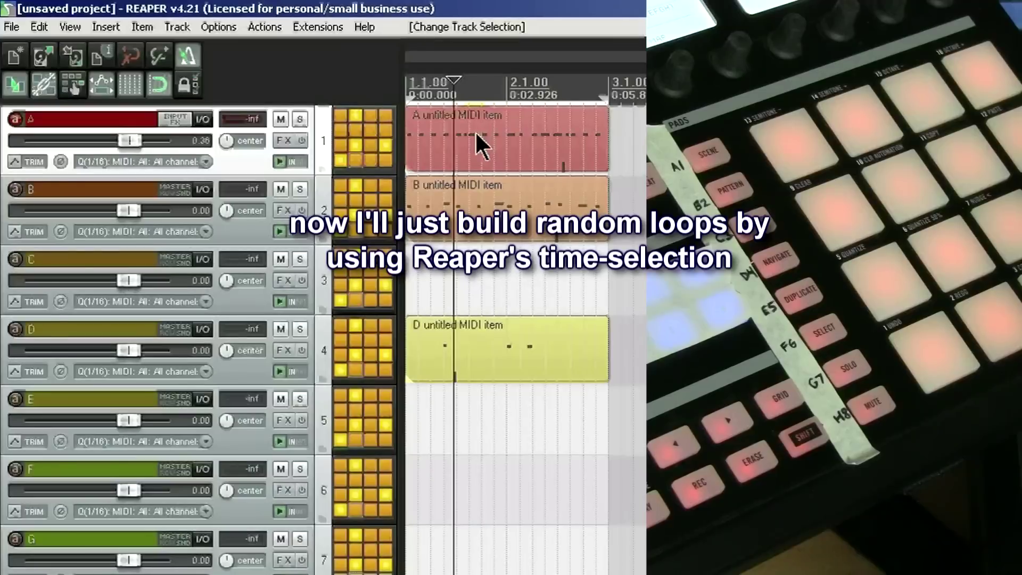
Delete the old loops on tracks A, B and D, then record new loops on A, C and E from project start.
{"action": "left_click", "coordinate": [475, 131]}
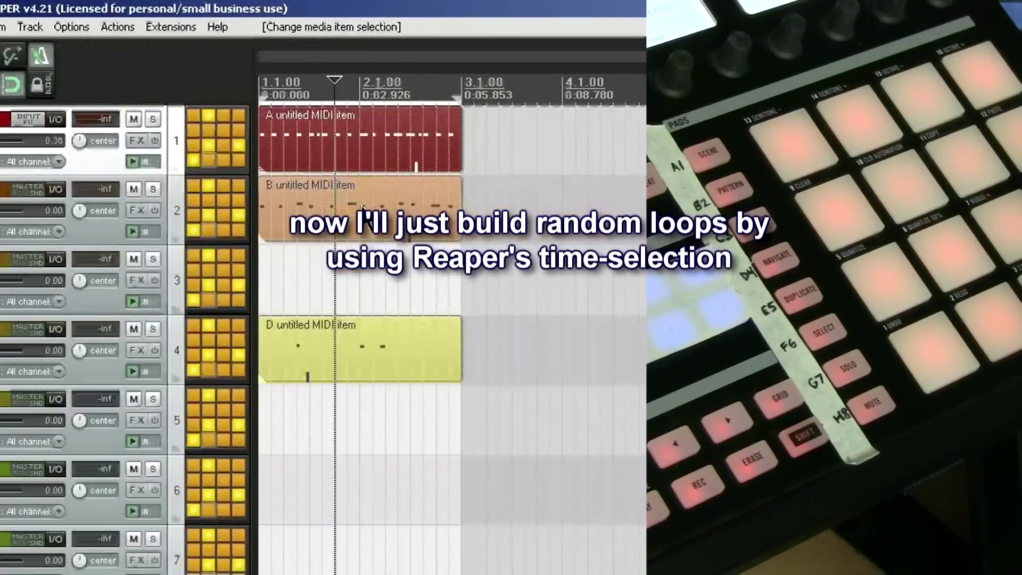
{"action": "key", "text": "Delete"}
{"action": "left_click", "coordinate": [494, 201]}
{"action": "key", "text": "Delete"}
{"action": "left_click", "coordinate": [333, 356]}
{"action": "key", "text": "Delete"}
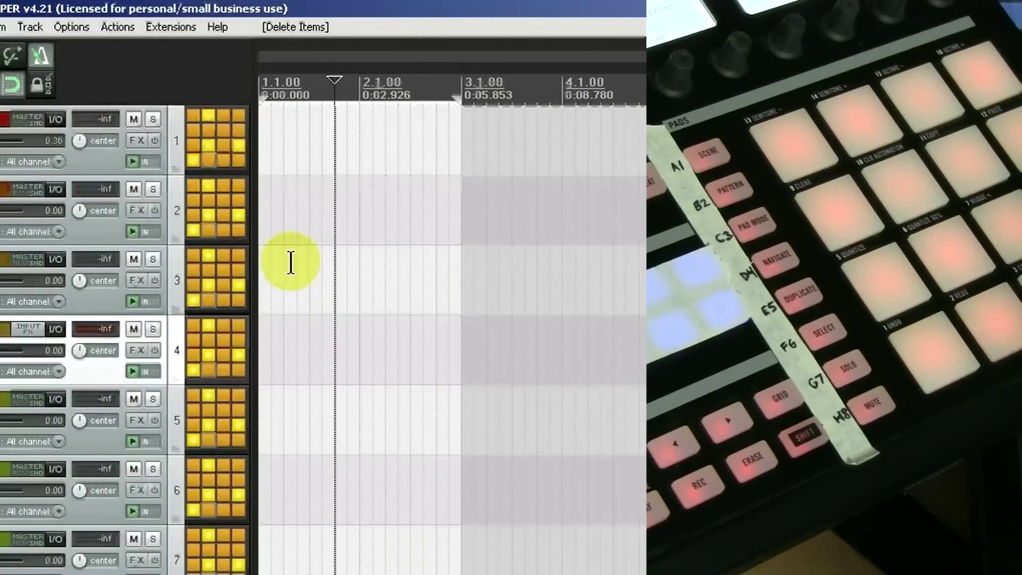
{"action": "key", "text": "Home"}
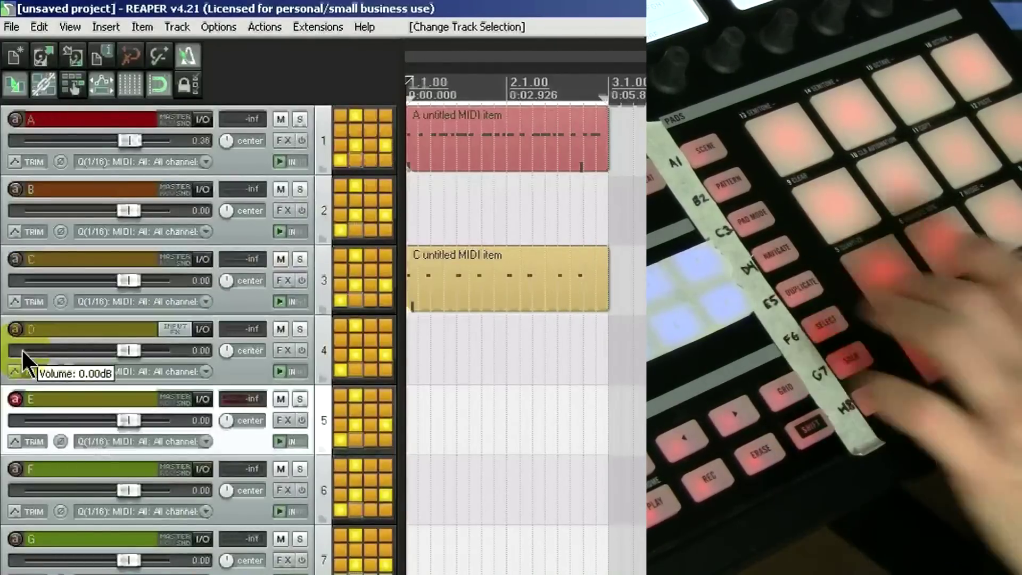
{"action": "scroll", "coordinate": [422, 290], "scroll_direction": "down", "scroll_amount": 3}
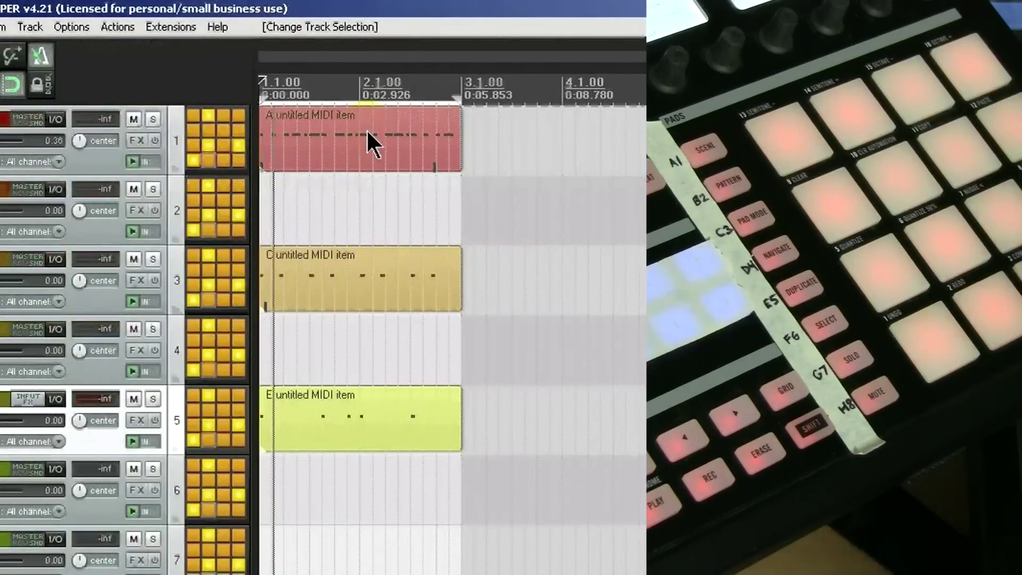
Copy loop A to bars 4 and 6, and set a time selection from bar 4 to bar 6.
{"action": "left_click", "coordinate": [514, 131]}
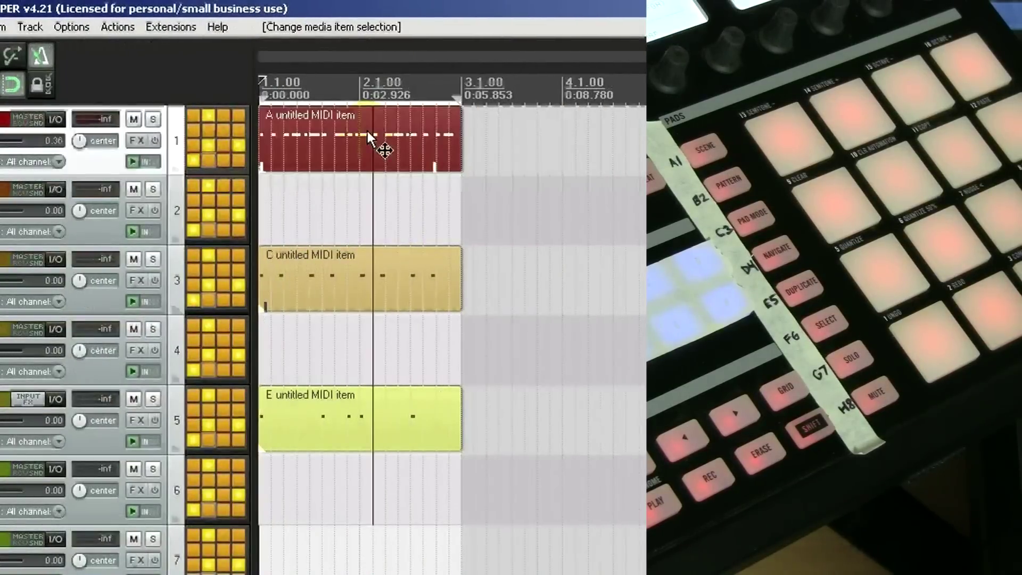
{"action": "left_click_drag", "start_coordinate": [354, 133], "coordinate": [584, 151]}
{"action": "left_click_drag", "start_coordinate": [437, 151], "coordinate": [524, 154]}
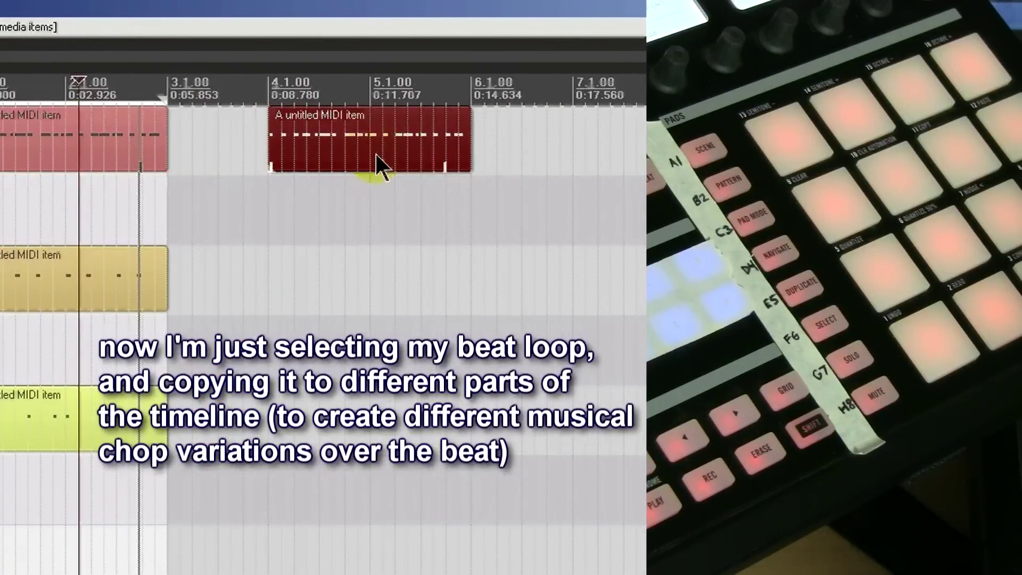
{"action": "left_click_drag", "start_coordinate": [413, 154], "coordinate": [630, 150]}
{"action": "left_click_drag", "start_coordinate": [336, 150], "coordinate": [560, 148]}
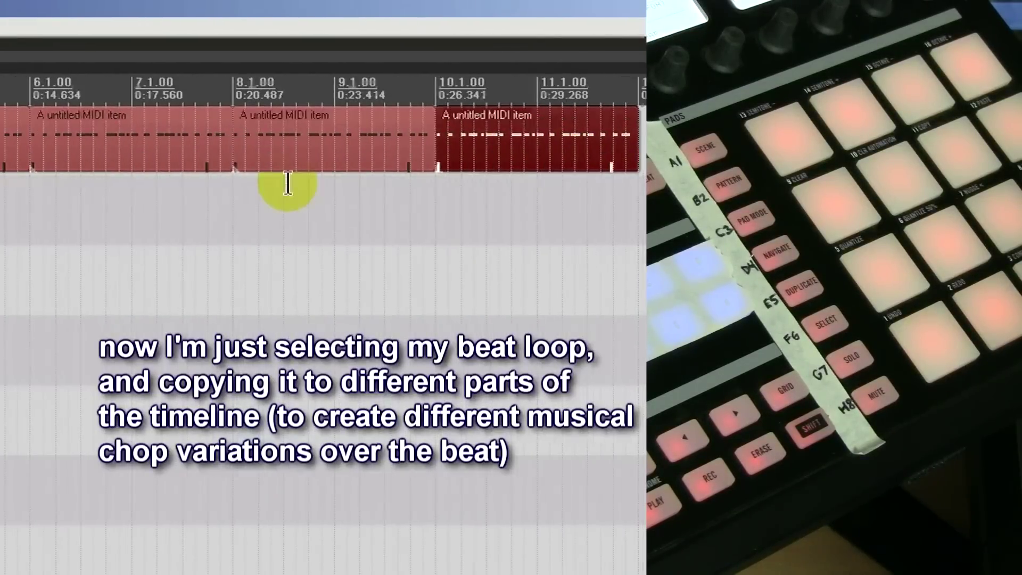
{"action": "left_click", "coordinate": [277, 334]}
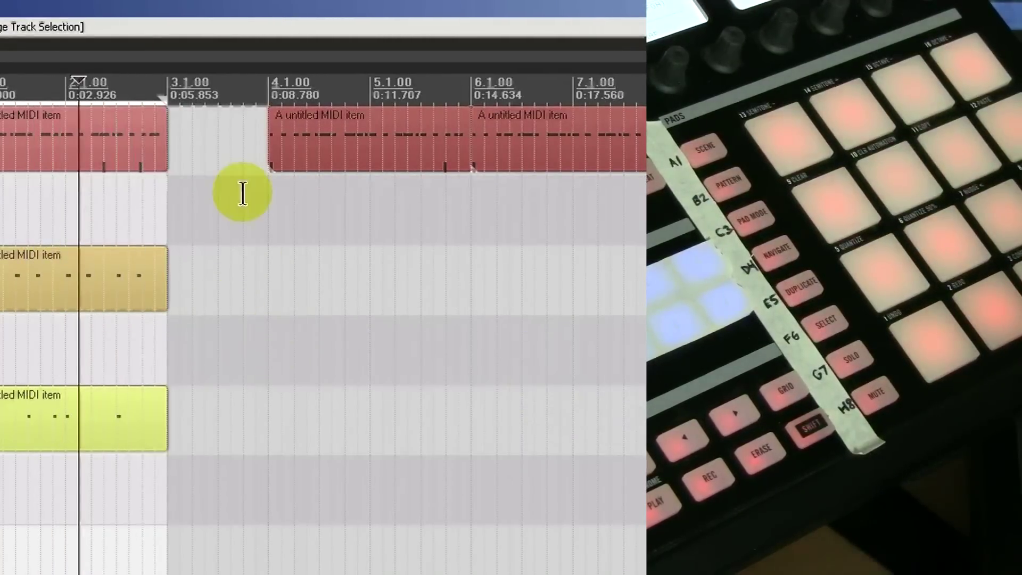
{"action": "left_click_drag", "start_coordinate": [268, 90], "coordinate": [175, 105]}
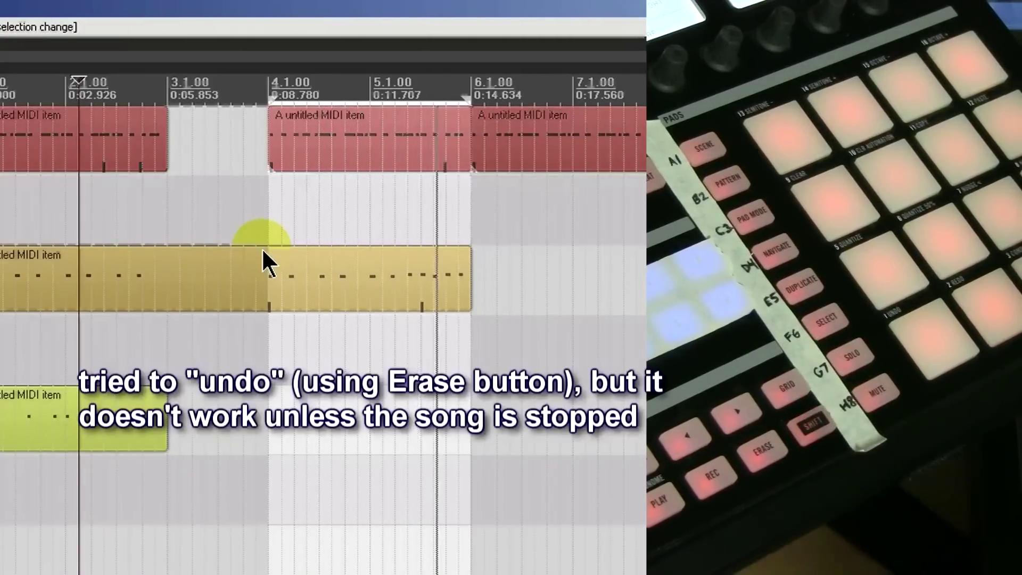
Split loop C at bar 4, delete the unwanted part, and set the edit point inside the loop region.
{"action": "left_click", "coordinate": [334, 290]}
{"action": "left_click", "coordinate": [269, 298]}
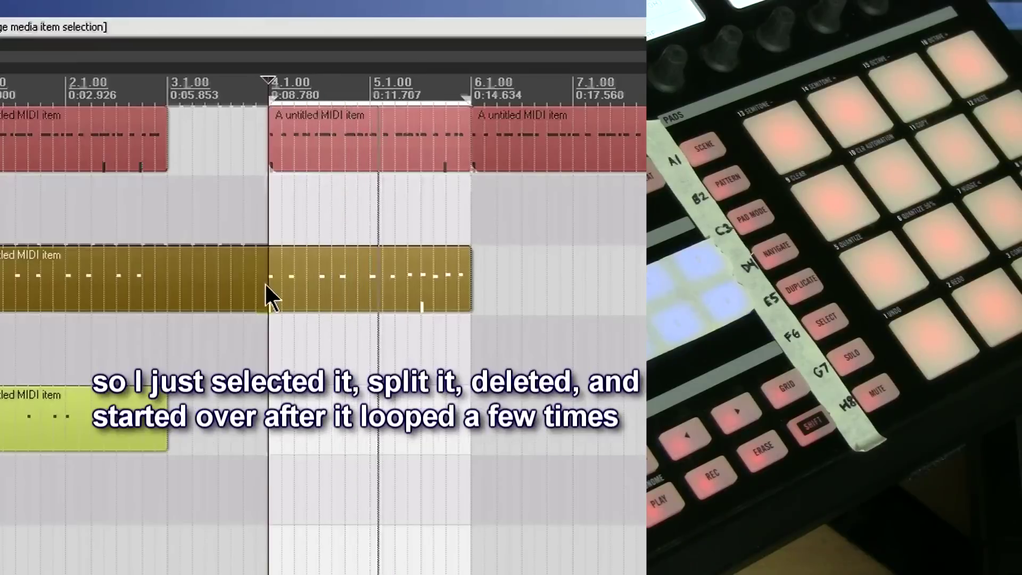
{"action": "key", "text": "s"}
{"action": "key", "text": "Delete"}
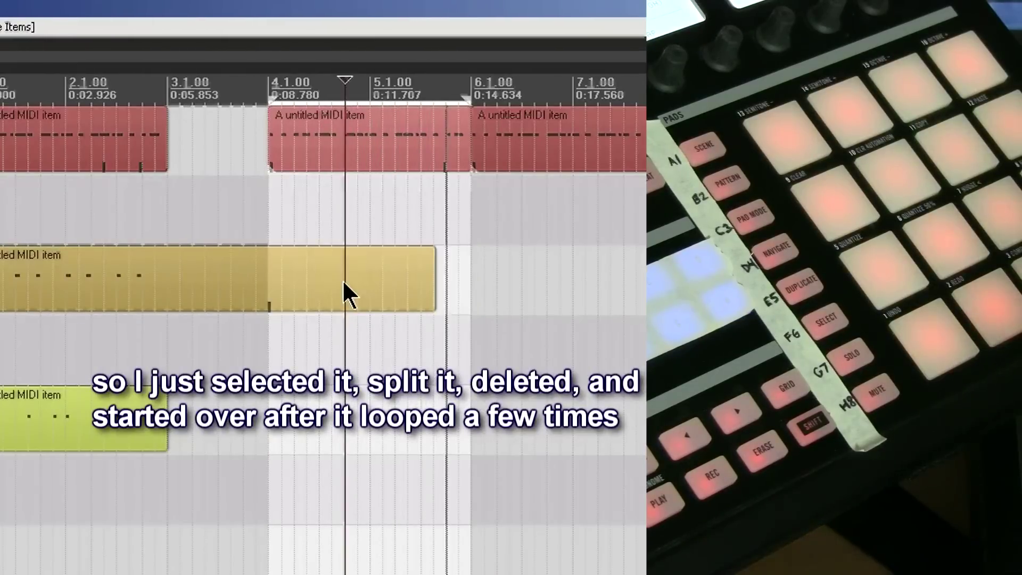
{"action": "left_click", "coordinate": [291, 212]}
{"action": "left_click", "coordinate": [294, 169]}
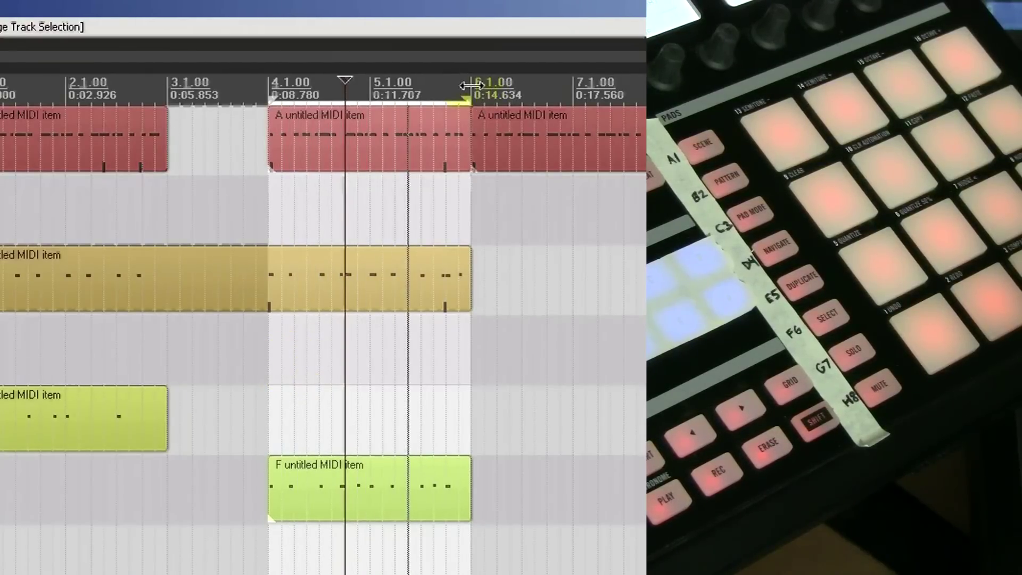
Set the loop region to bars 6–8 to record G, then to bars 8–10 for B and D.
{"action": "scroll", "coordinate": [378, 88], "scroll_direction": "right", "scroll_amount": 5}
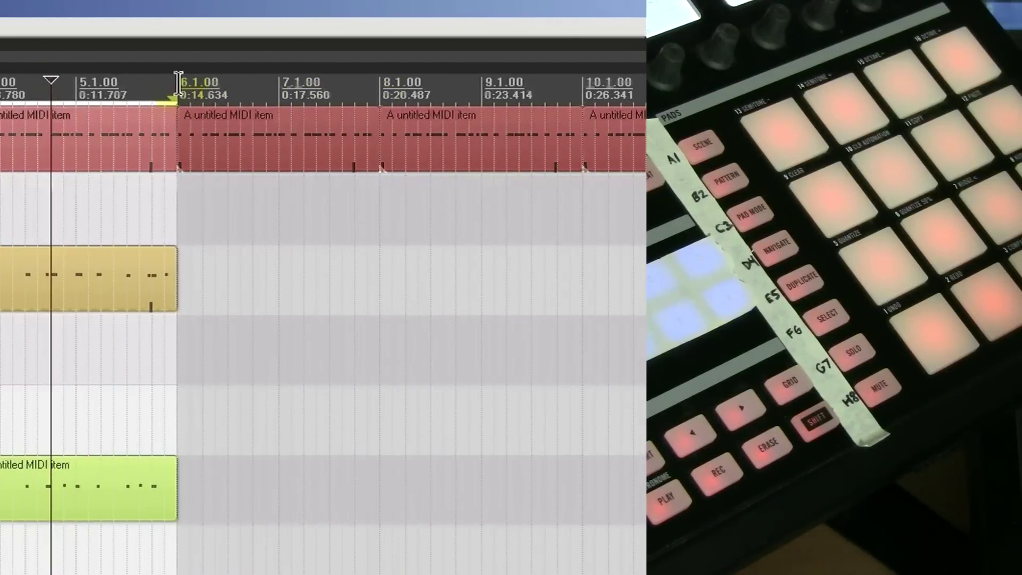
{"action": "left_click_drag", "start_coordinate": [179, 83], "coordinate": [375, 83]}
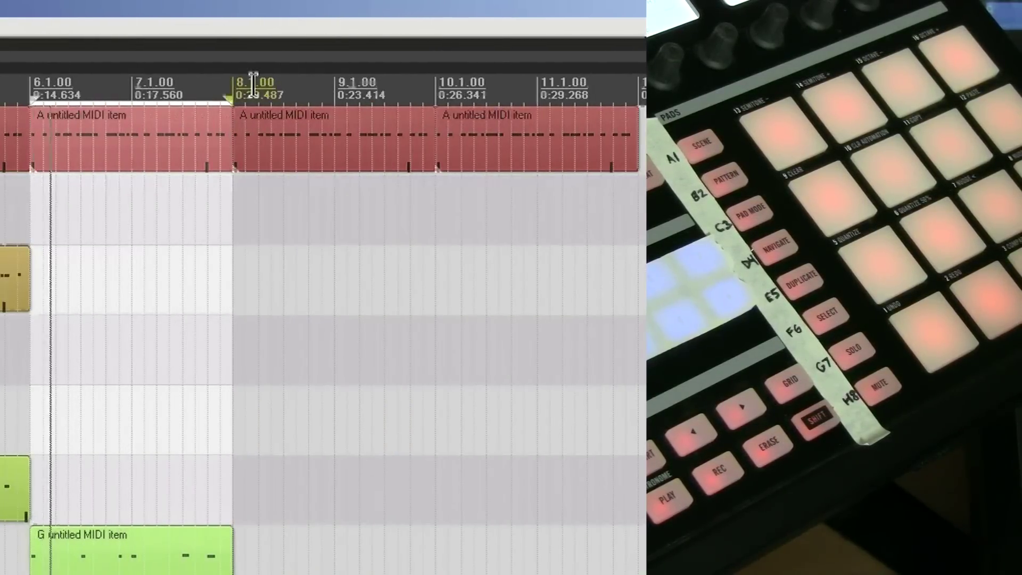
{"action": "left_click_drag", "start_coordinate": [234, 88], "coordinate": [440, 75]}
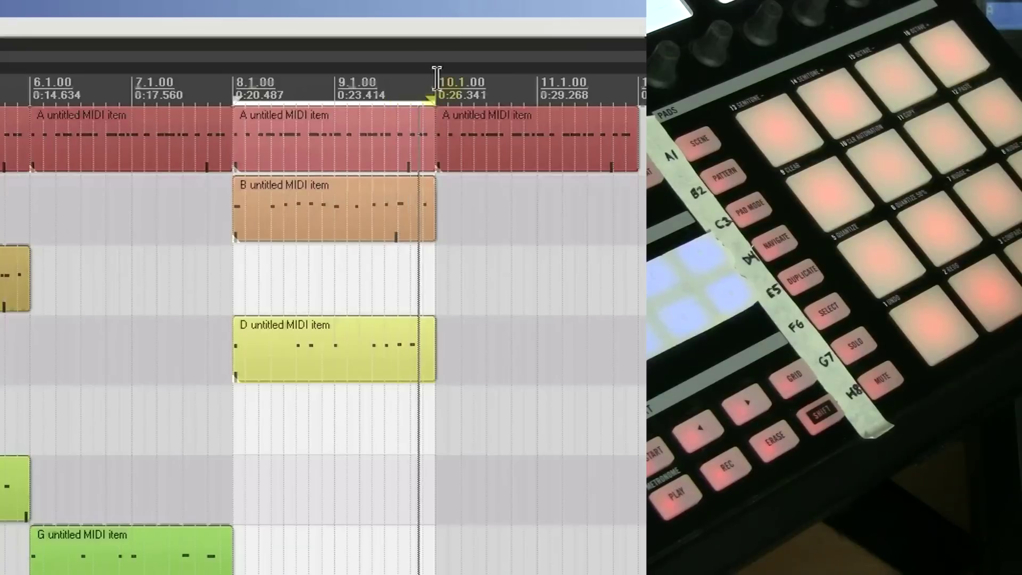
Set a time selection from 10.1 to 12.1 and record loops on tracks C and H.
{"action": "left_click_drag", "start_coordinate": [436, 85], "coordinate": [343, 84]}
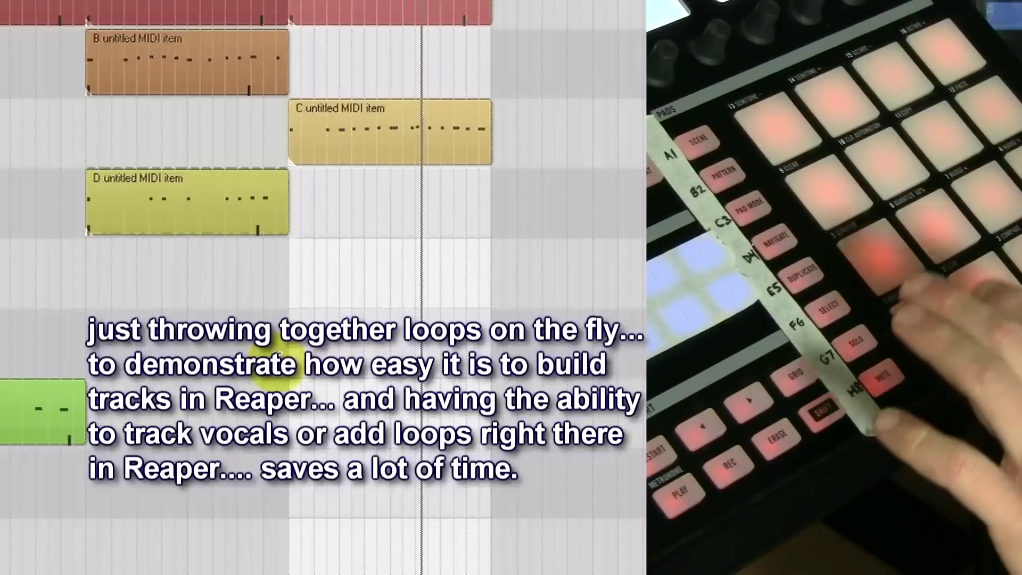
{"action": "scroll", "coordinate": [298, 341], "scroll_direction": "down", "scroll_amount": 2}
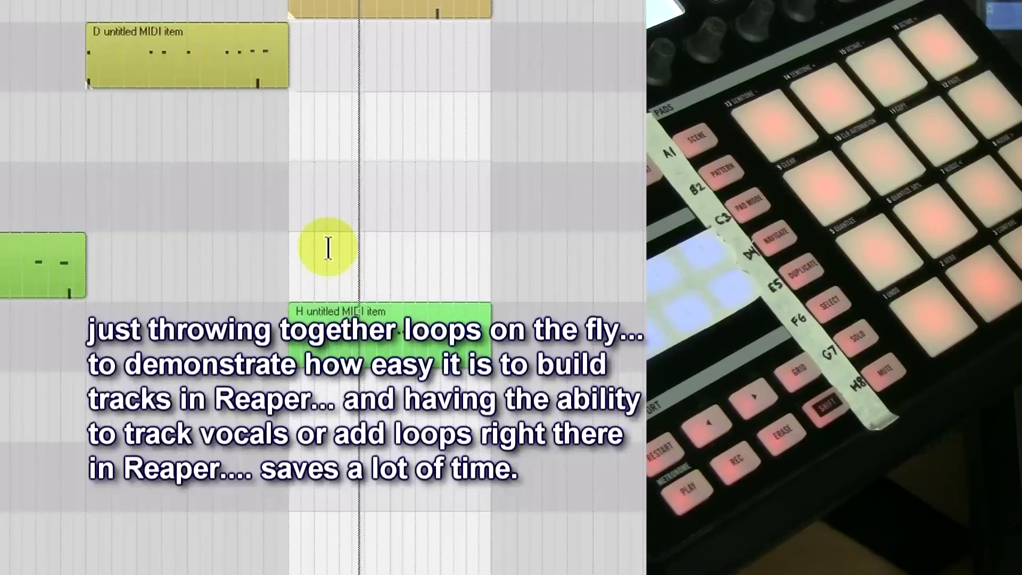
{"action": "scroll", "coordinate": [333, 201], "scroll_direction": "up", "scroll_amount": 3}
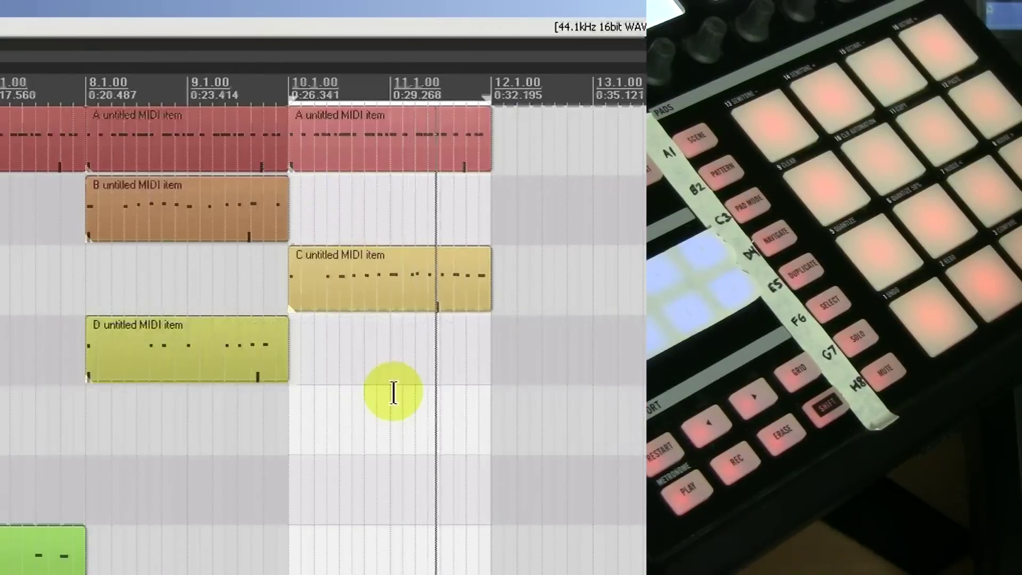